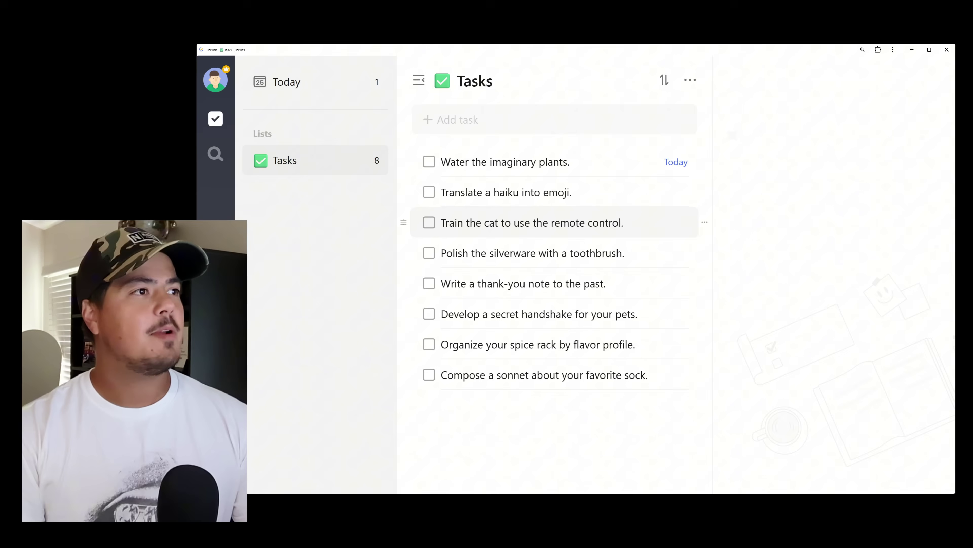
Make the cat task a checklist: Find remote control, Find the user guide for the TV, Decide which functions to teach, Teach the cat.
left_click(478, 223)
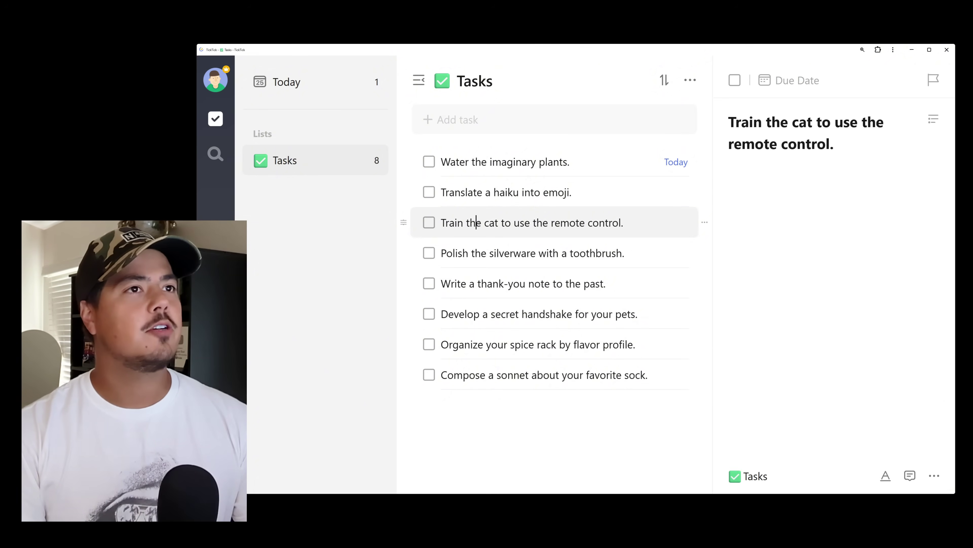
left_click(932, 122)
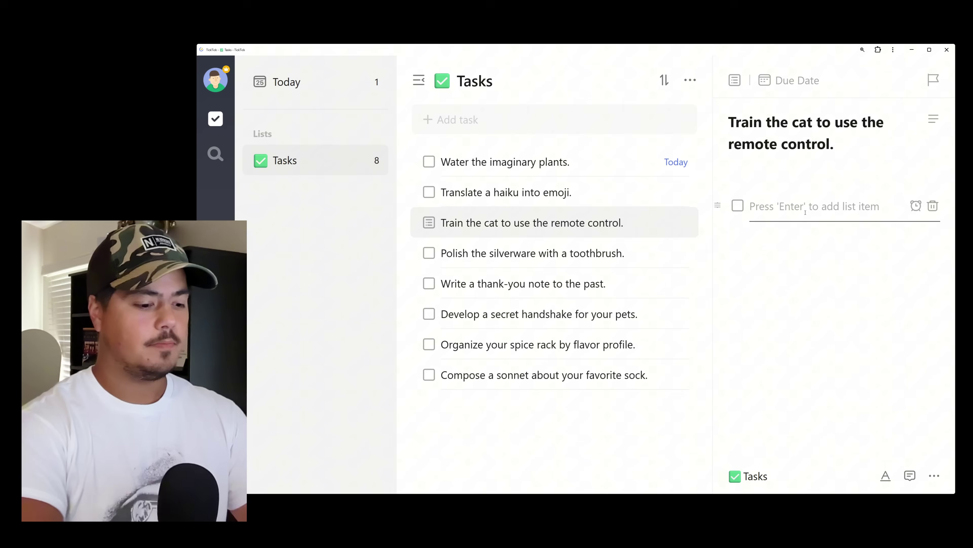
type("Find remote control")
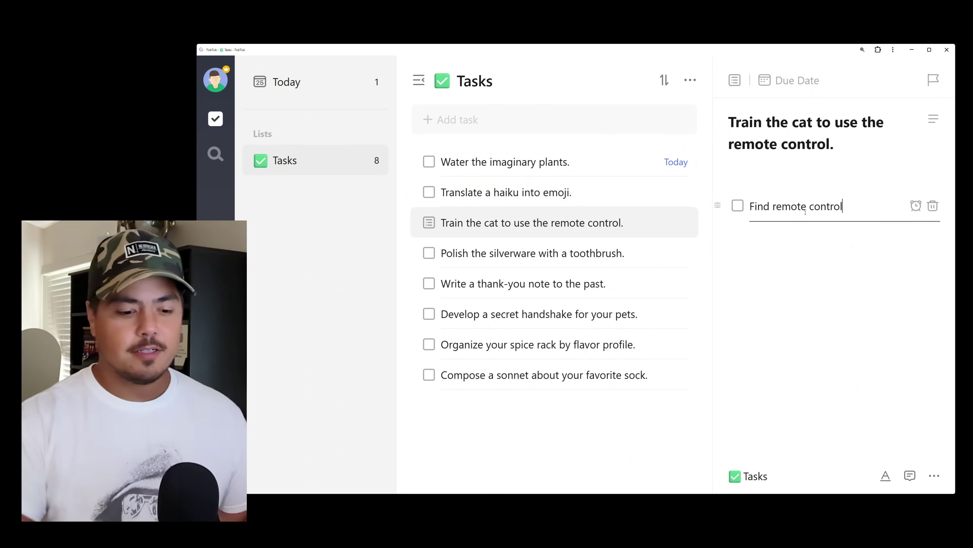
key("Return")
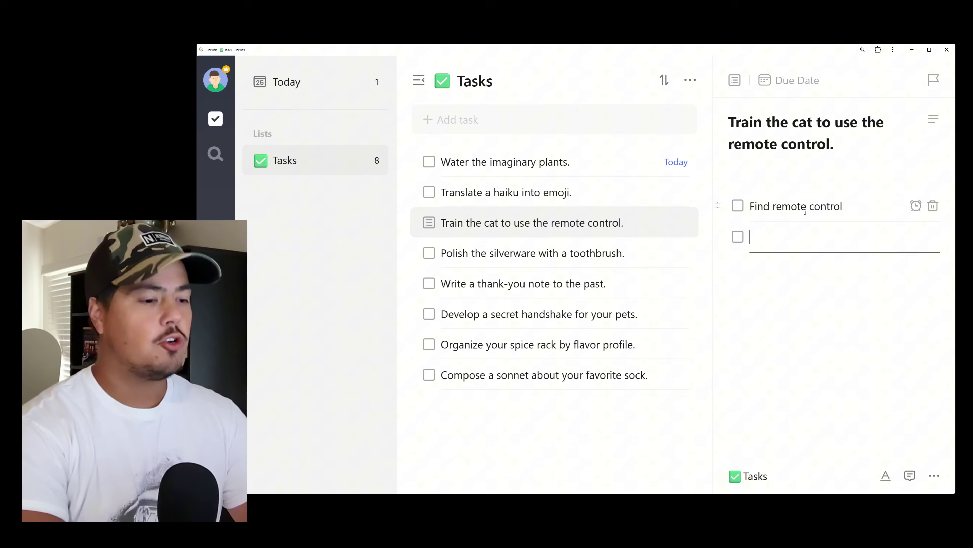
type("Find the ")
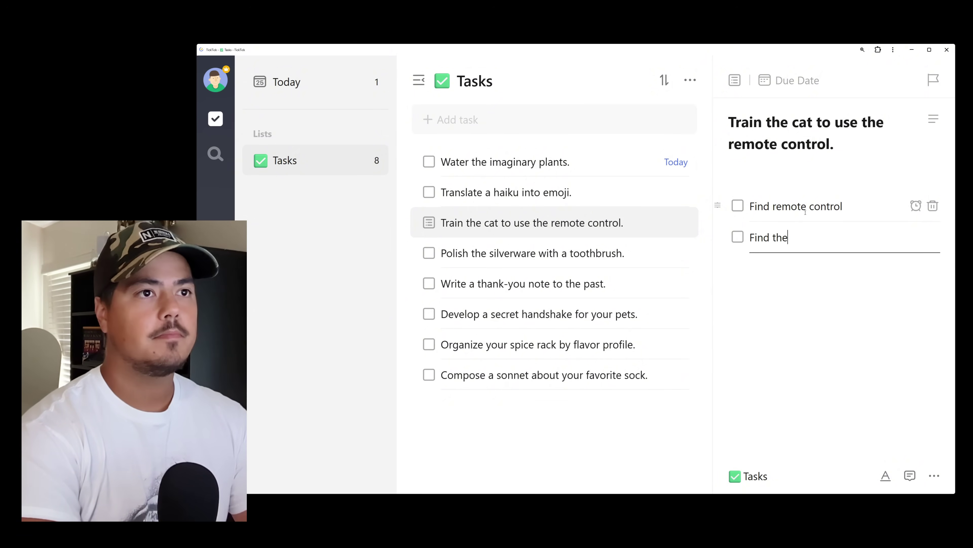
type("user guide for the ")
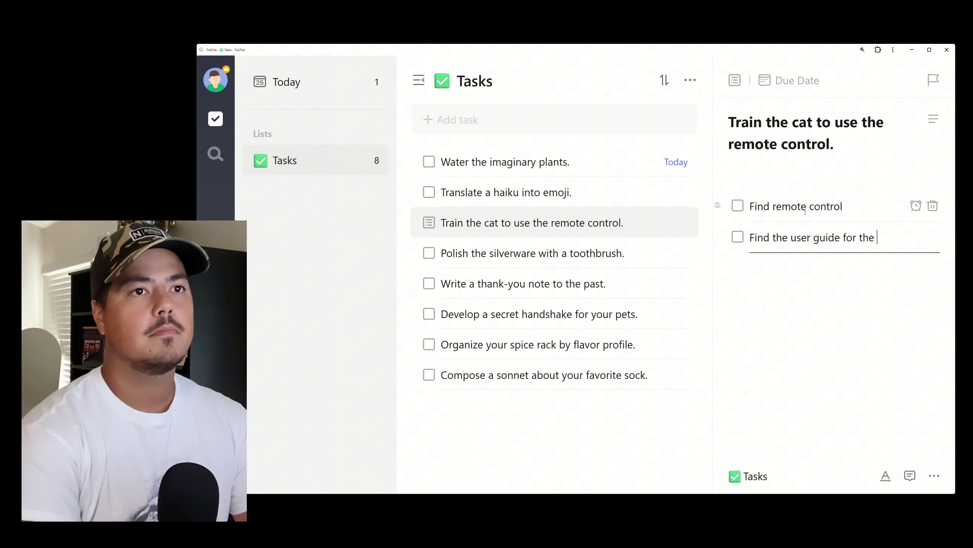
type("TV")
key("Return")
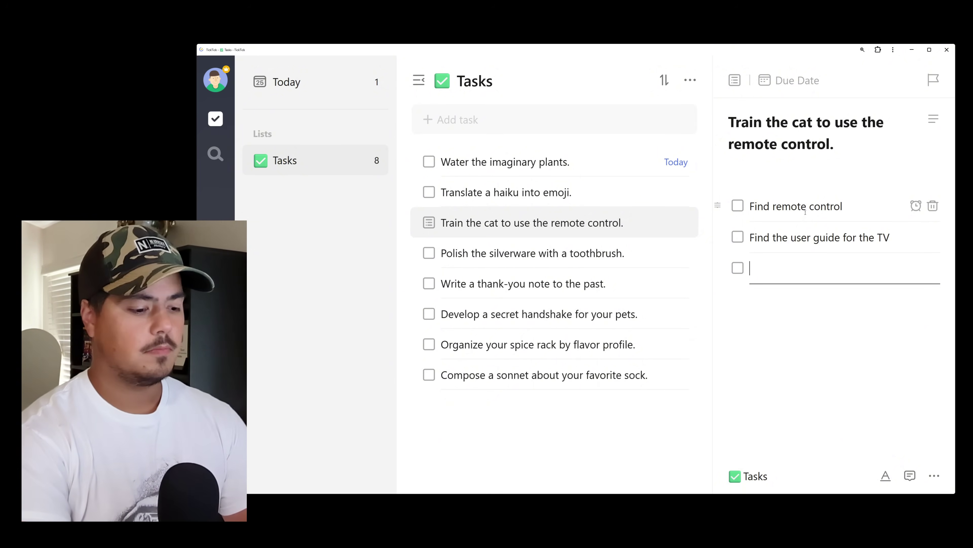
type("Decide which functions to teach")
key("Return")
type("Teach the cat")
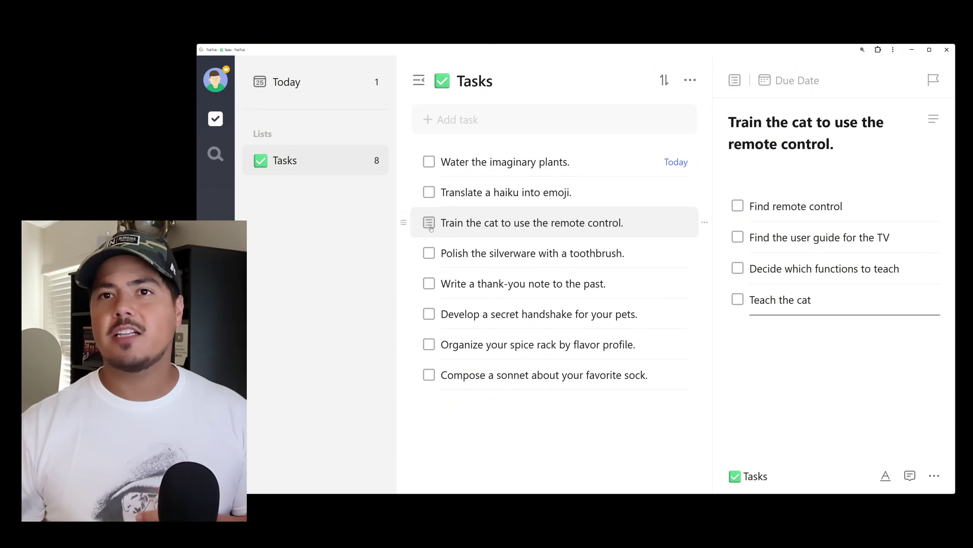
left_click(456, 224)
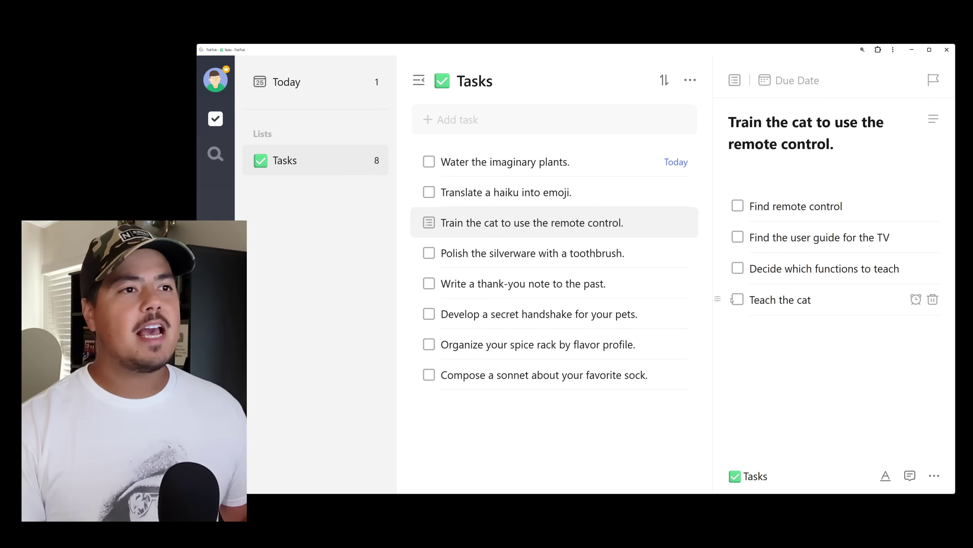
left_click_drag(719, 299, 735, 280)
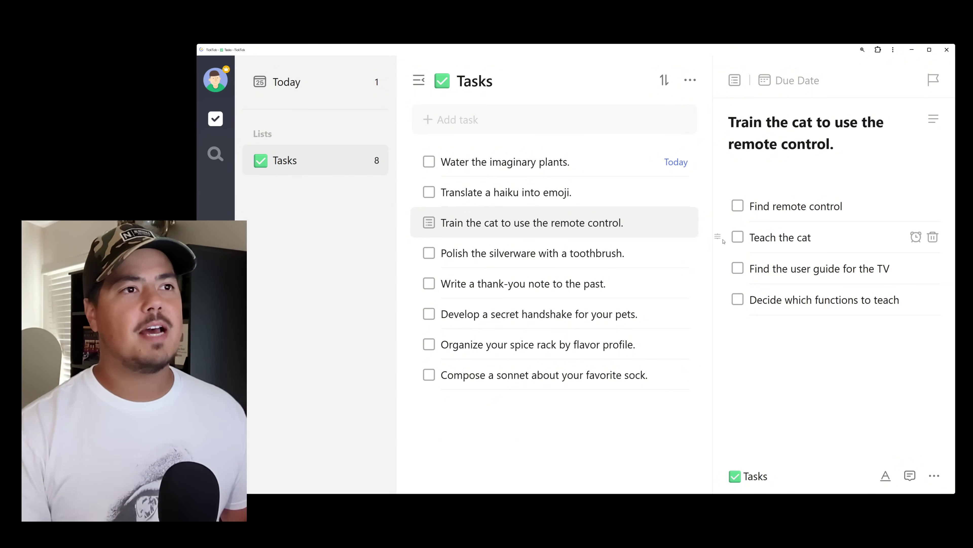
left_click_drag(724, 245, 726, 306)
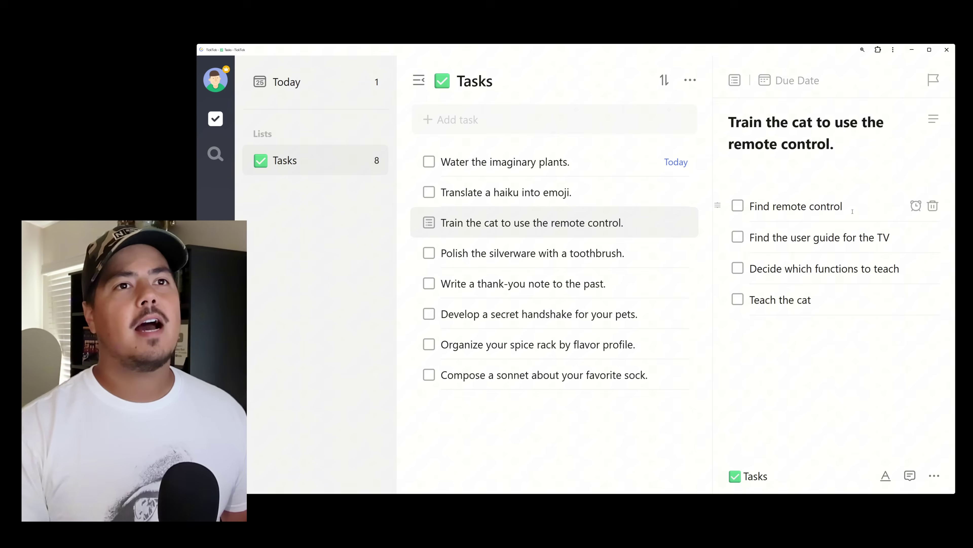
Give the 'Find remote control' checklist item a Today due date.
left_click(915, 207)
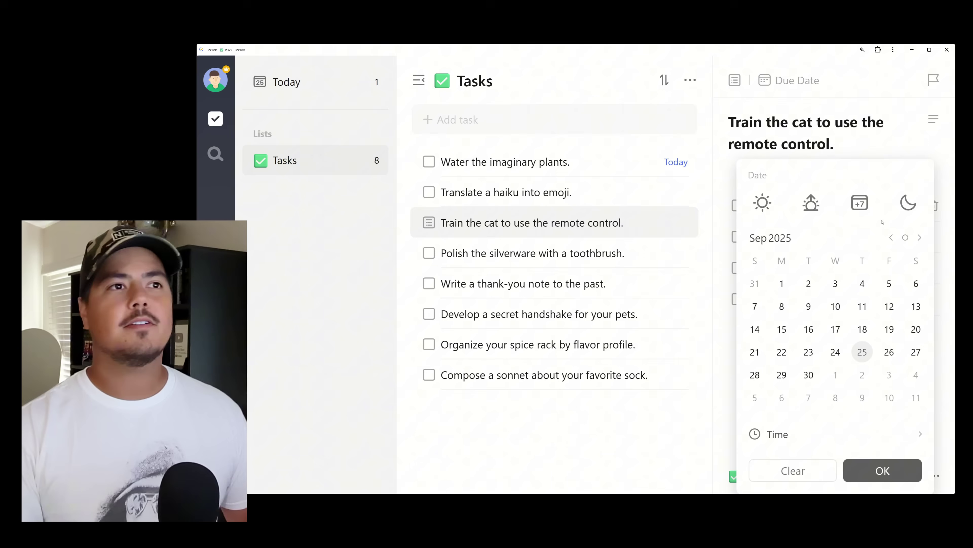
left_click(775, 209)
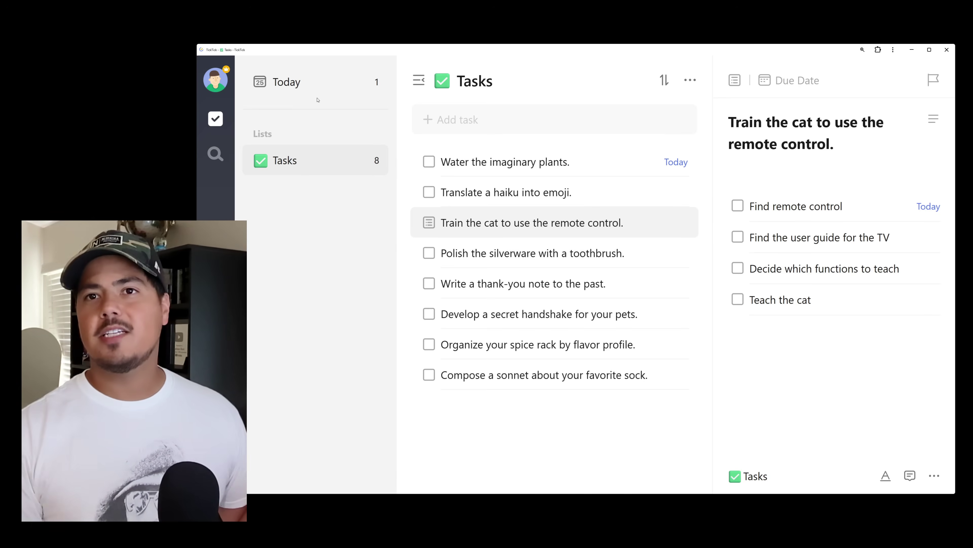
Switch to the Today list and turn on Show Check Item so checklist items appear.
left_click(303, 90)
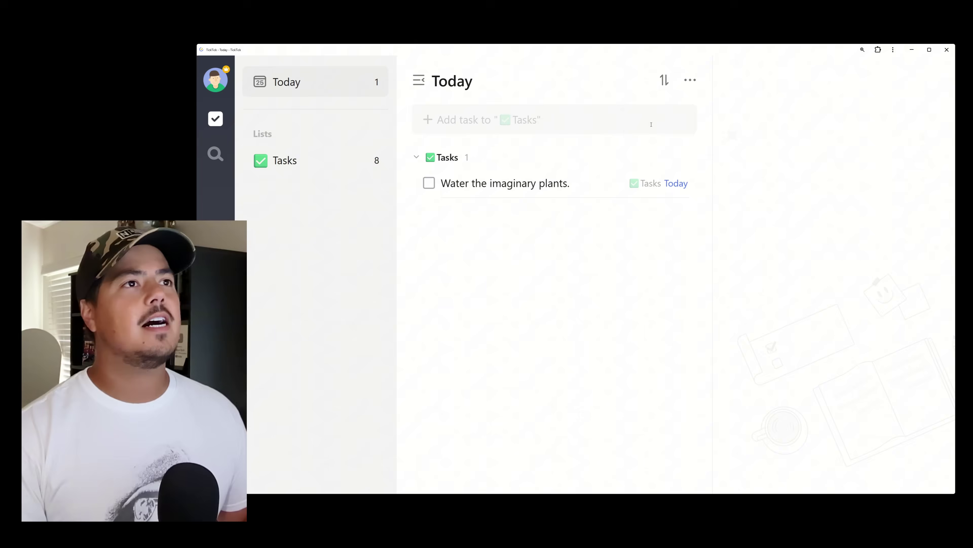
left_click(685, 86)
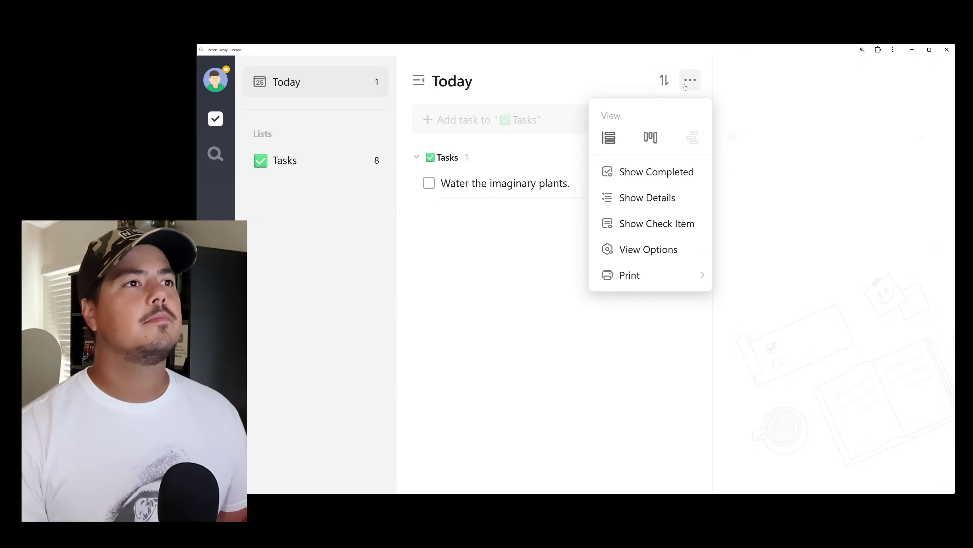
left_click(682, 230)
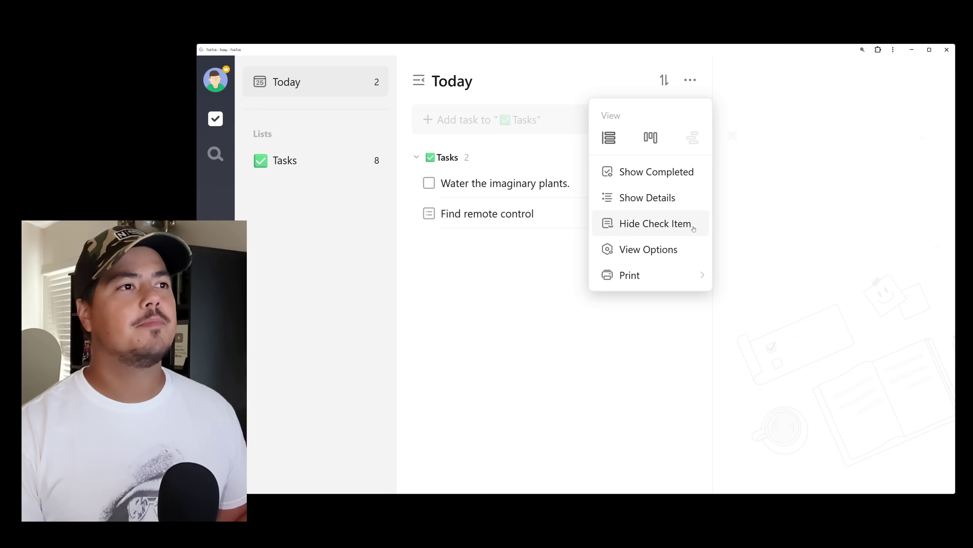
left_click(532, 302)
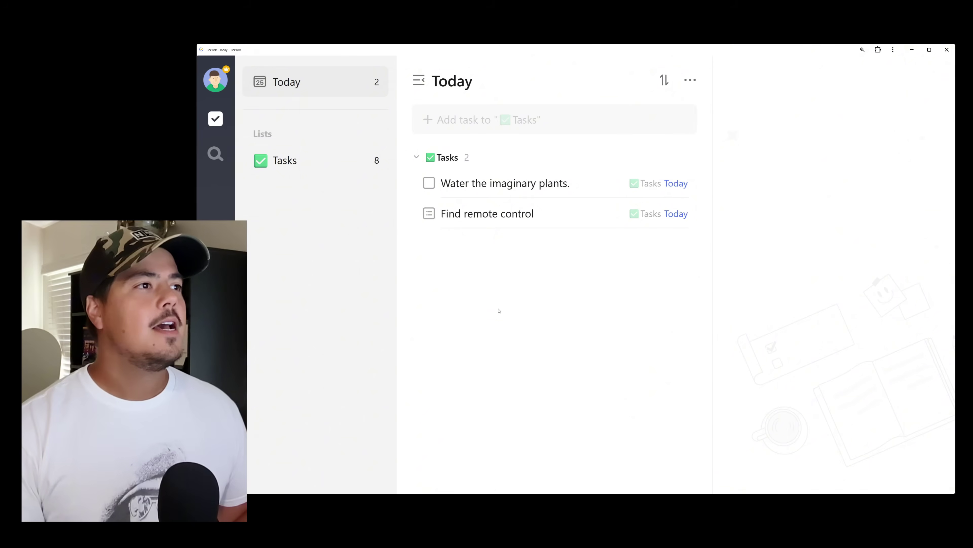
Open 'Find remote control' from the Today list to view the cat task's four checklist steps.
left_click(506, 213)
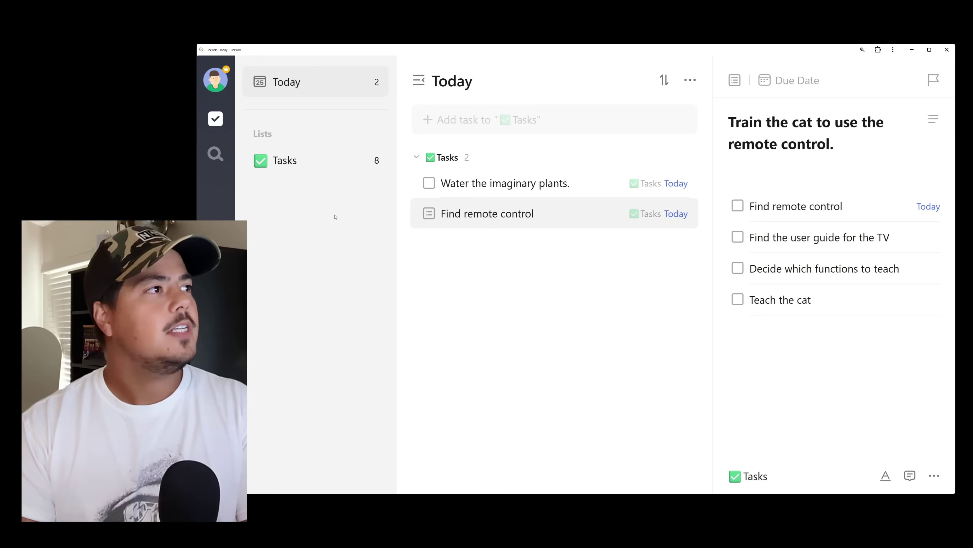
Back in the Tasks list, add a subtask named 'New subtask' under the silverware-polishing task.
left_click(301, 166)
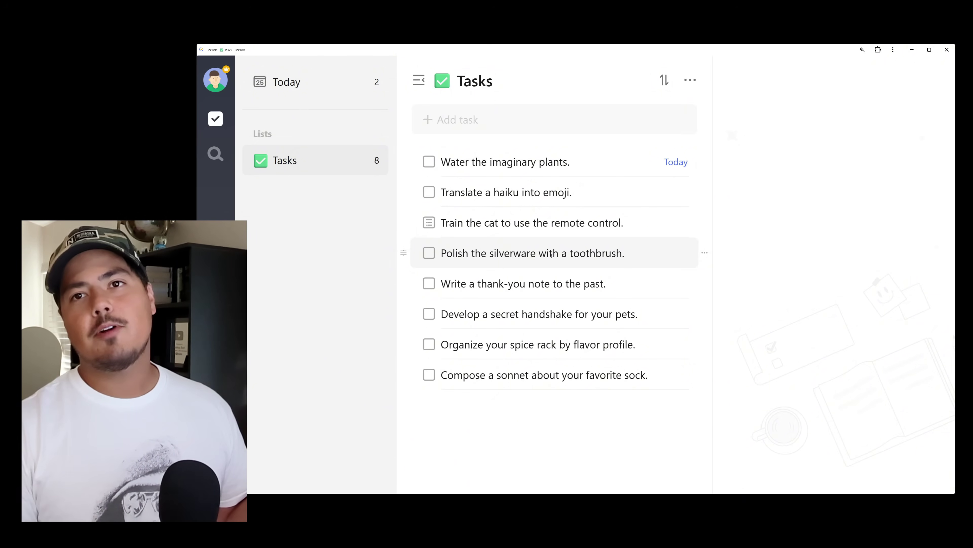
left_click(625, 254)
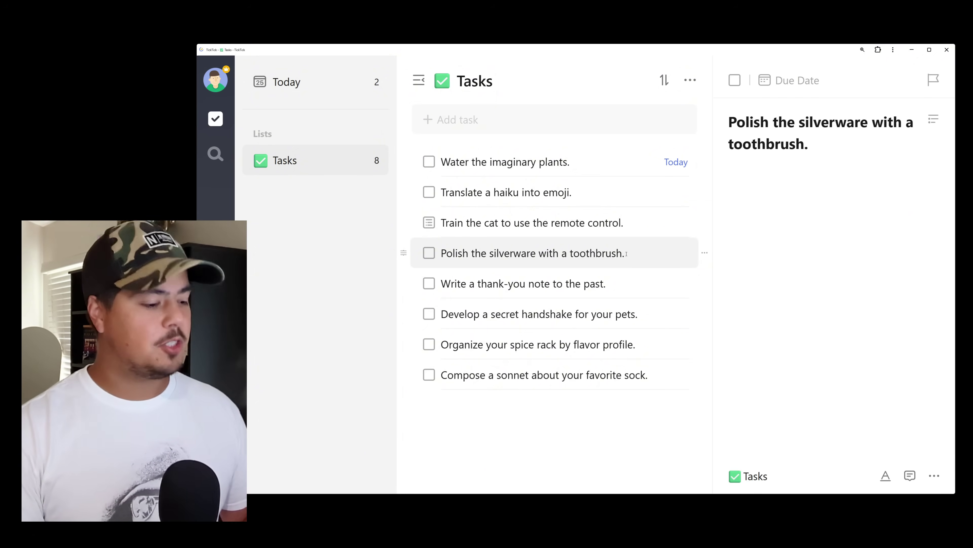
key("Return")
key("Tab")
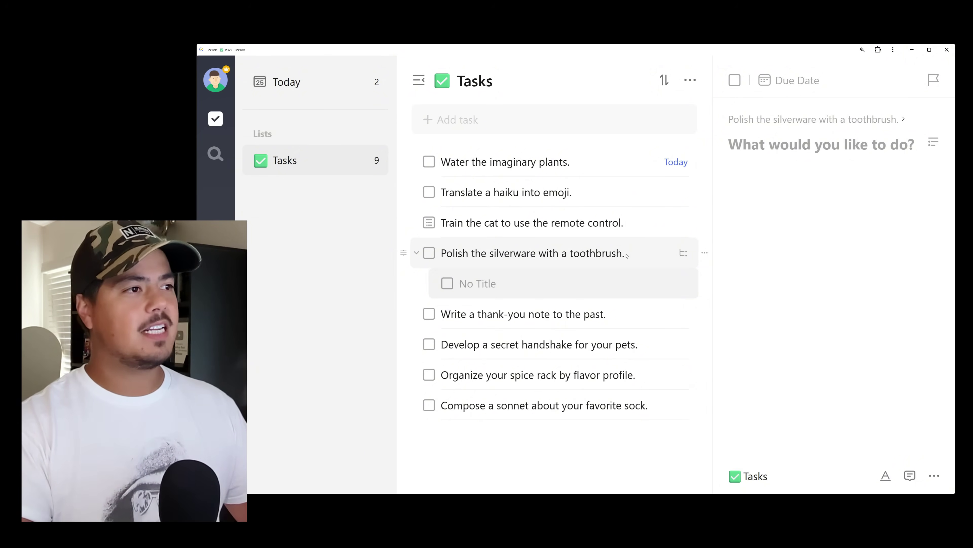
type("New subtask")
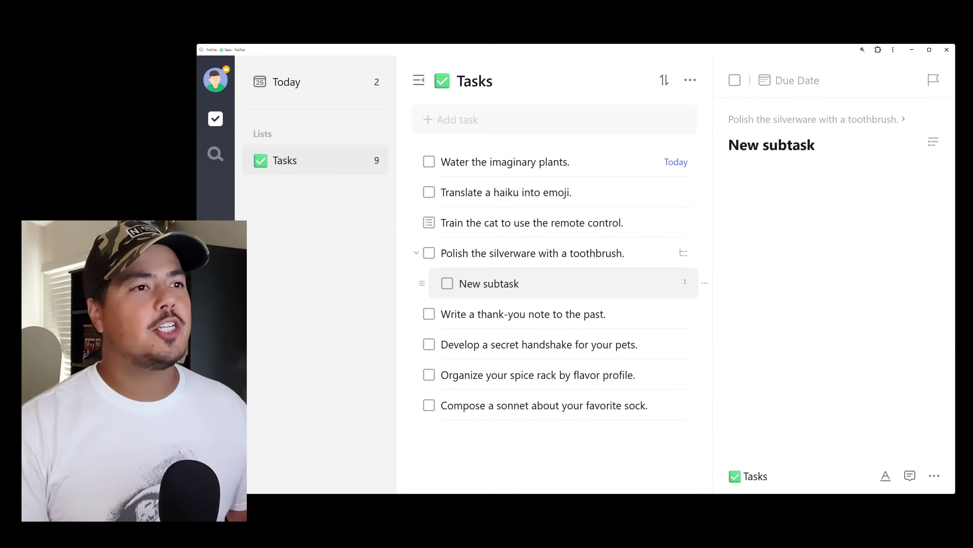
Delete 'New subtask' and reopen 'Polish the silverware with a toothbrush.' details.
left_click(704, 284)
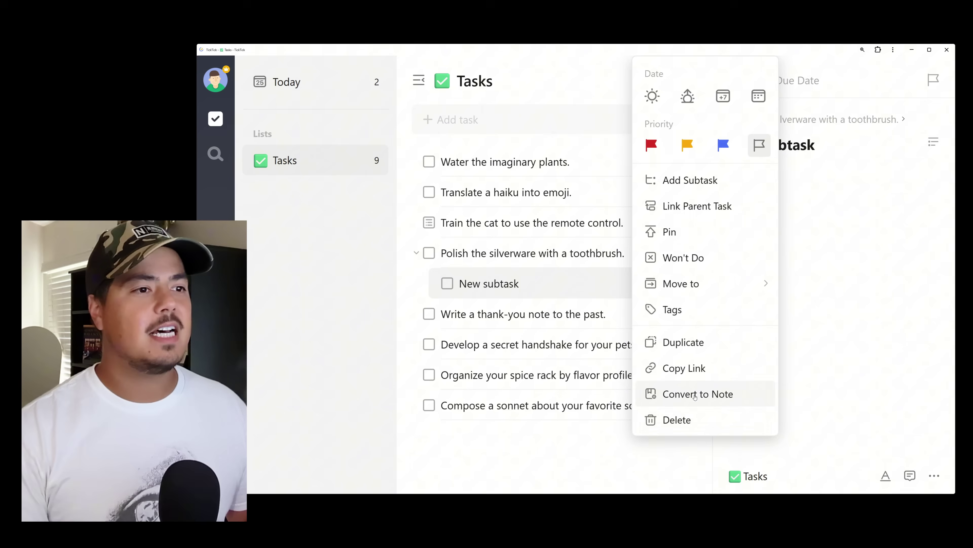
left_click(694, 417)
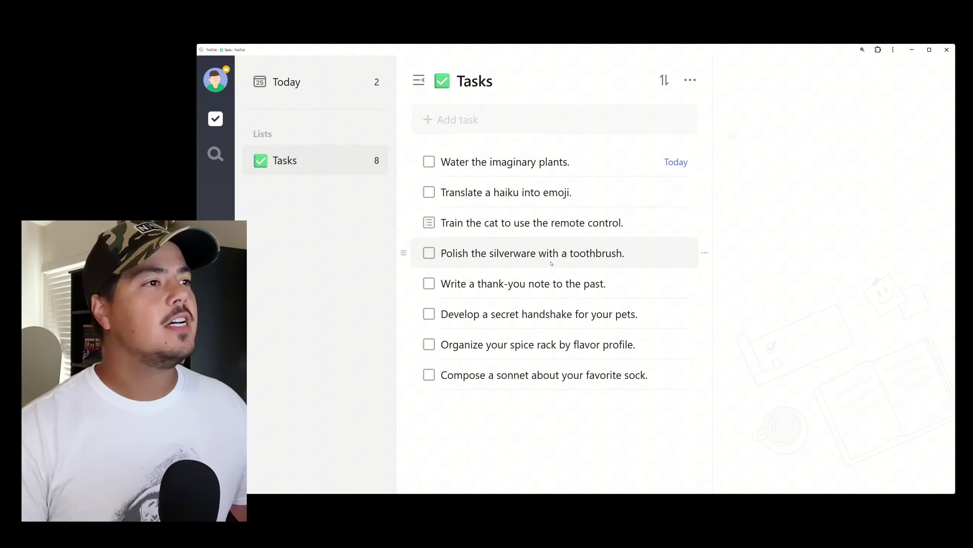
left_click(491, 255)
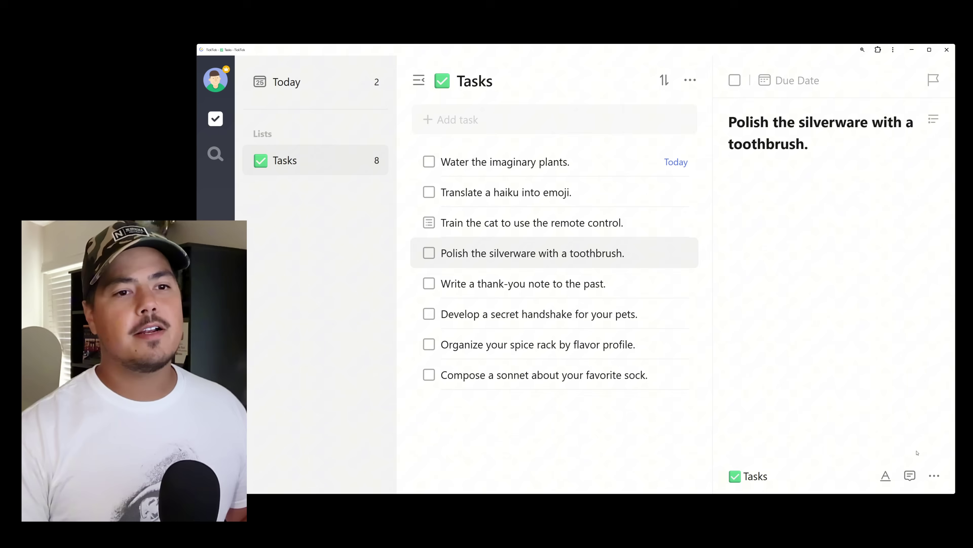
Add subtasks Find a toothbrush, Research a good polish, Purchase polish and Polish the silverware.
left_click(934, 475)
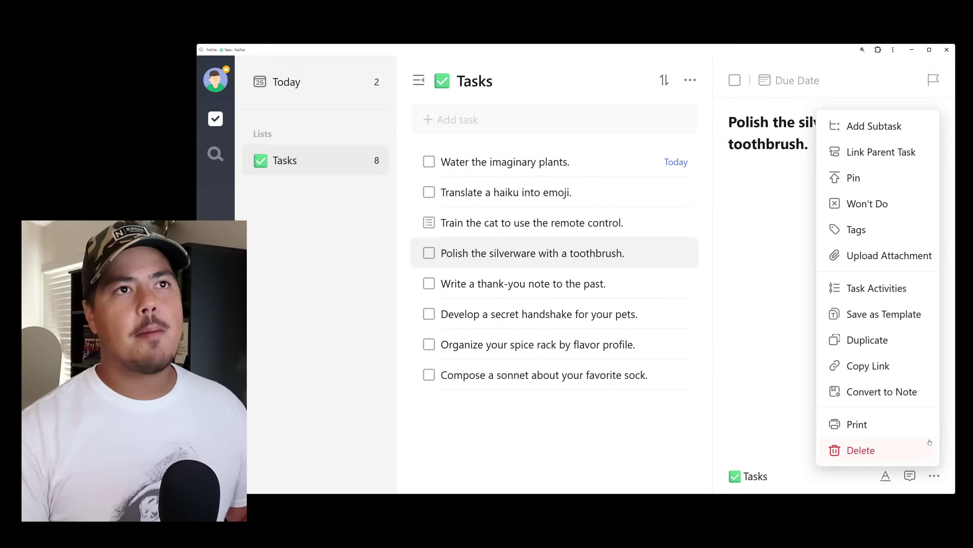
left_click(894, 129)
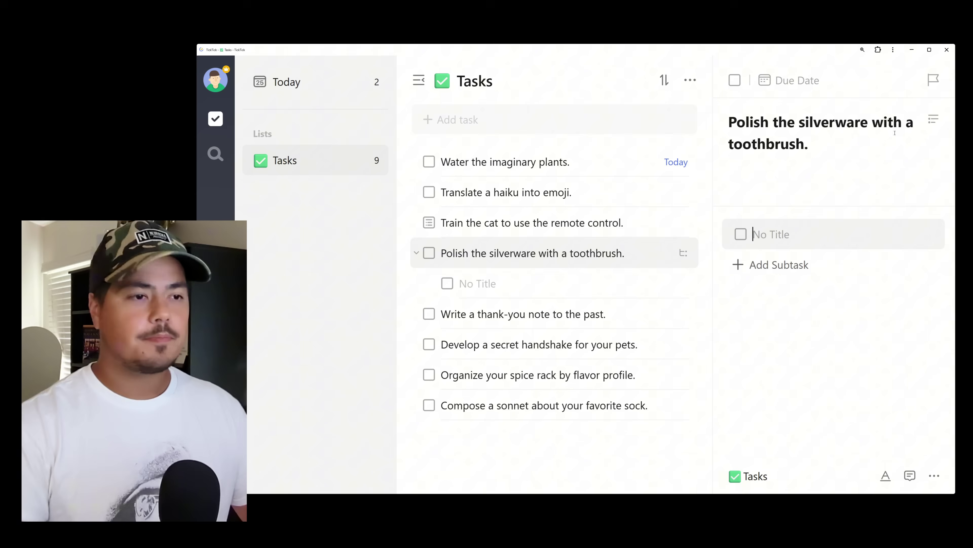
type("Find")
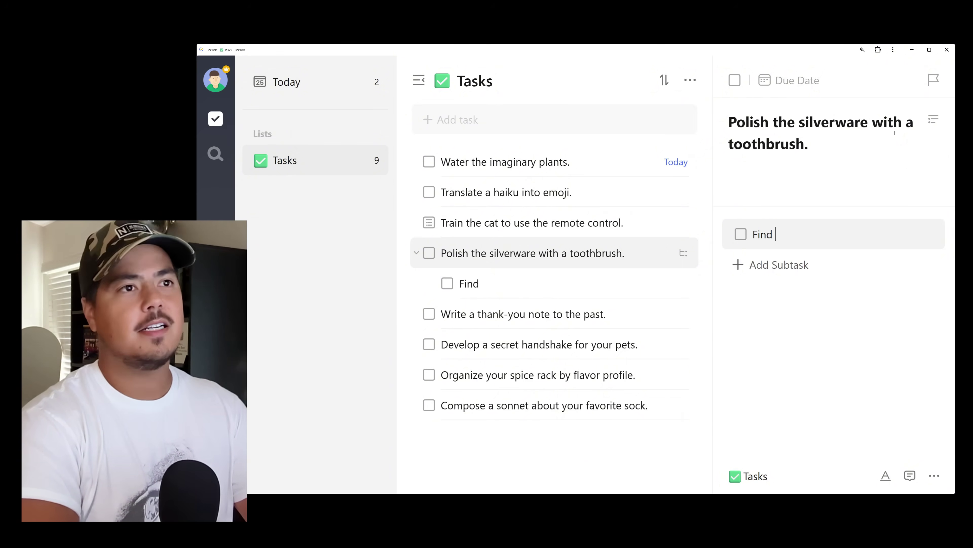
type(" a toothbrush")
key("Return")
type("Research a good polish")
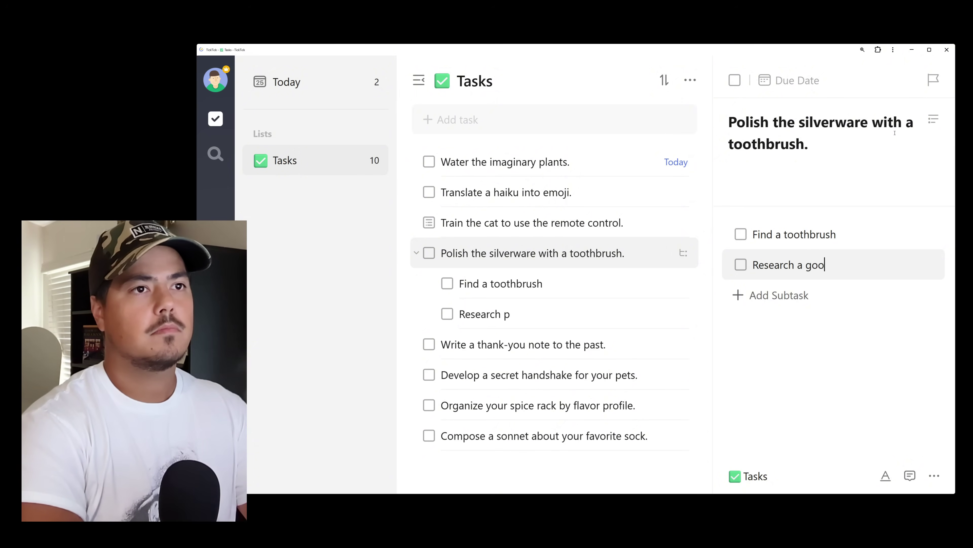
key("Return")
type("Purchase polish")
key("Return")
type("Polish the silverware")
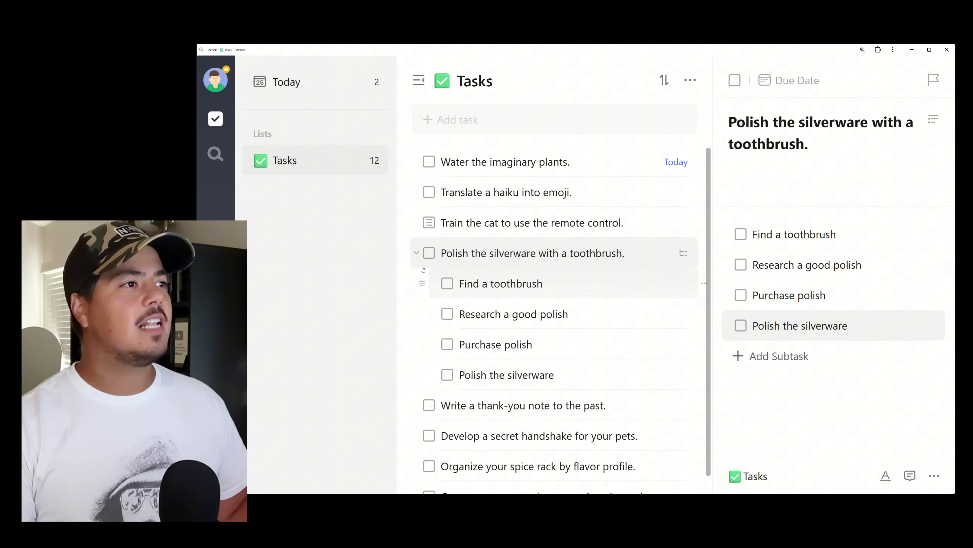
Collapse and re-expand the subtasks, then drag Find a toothbrush and Polish the silverware to reorder them.
left_click(416, 254)
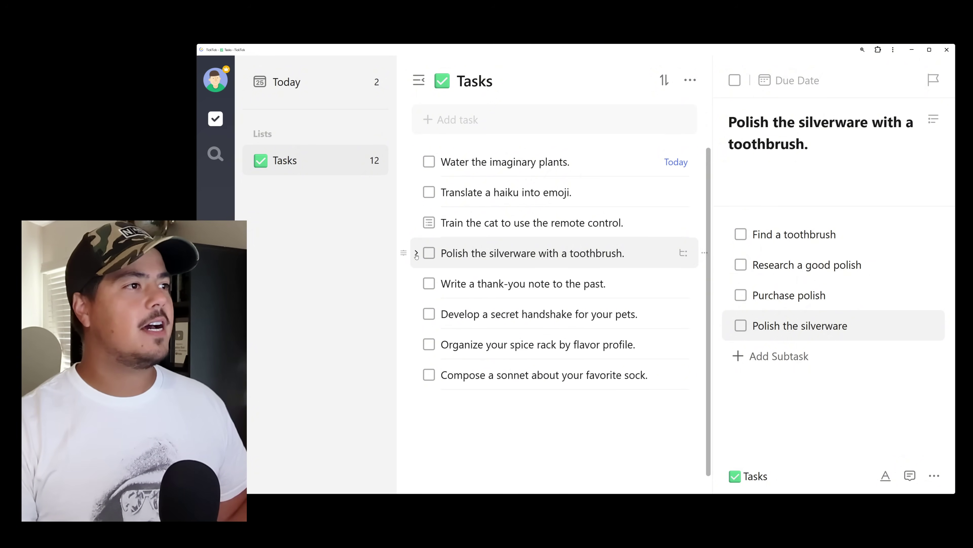
left_click(417, 253)
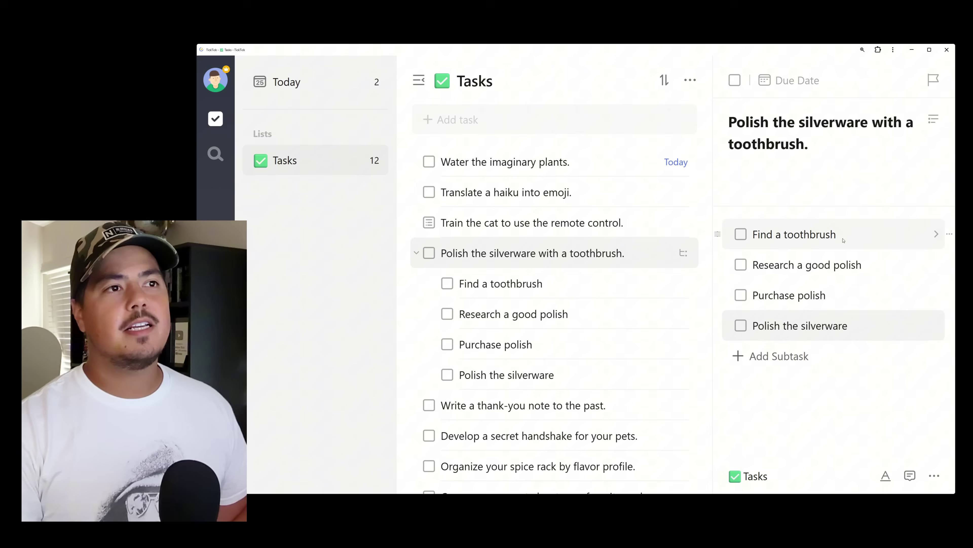
left_click_drag(717, 234, 742, 286)
mouse_move(718, 326)
left_mouse_down()
mouse_move(719, 257)
mouse_move(725, 334)
mouse_move(724, 326)
left_mouse_up()
Move Polish the silverware back to the end and set Find a toothbrush to High priority.
left_click_drag(718, 265, 723, 234)
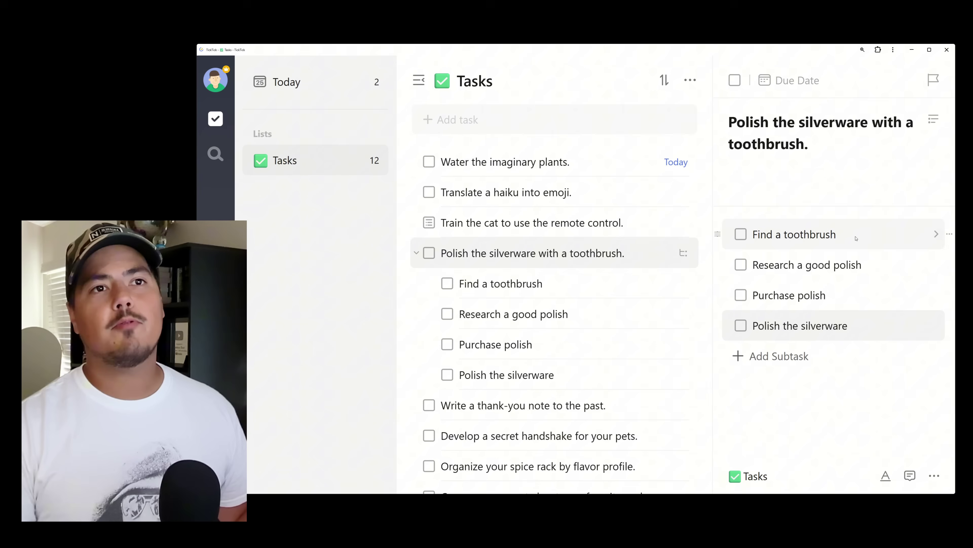
left_click(936, 234)
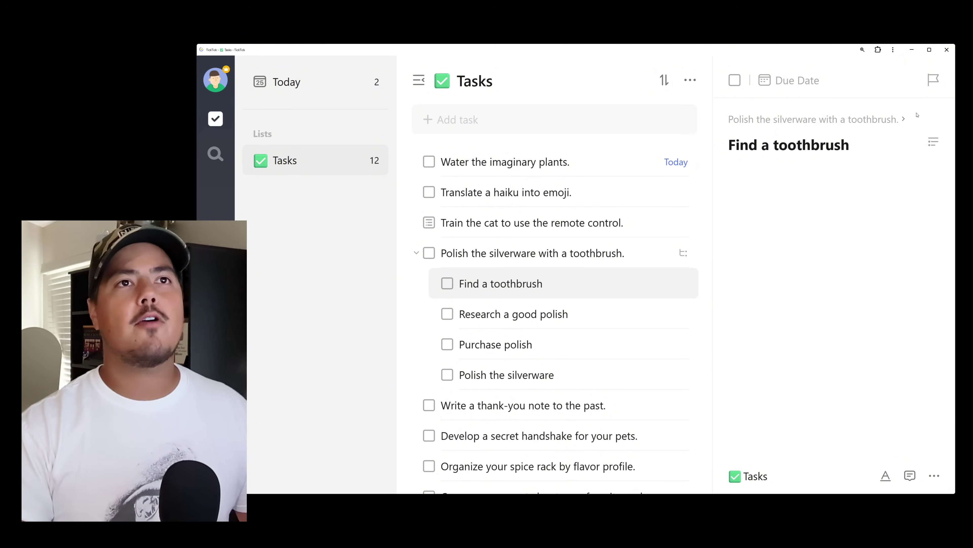
left_click(930, 82)
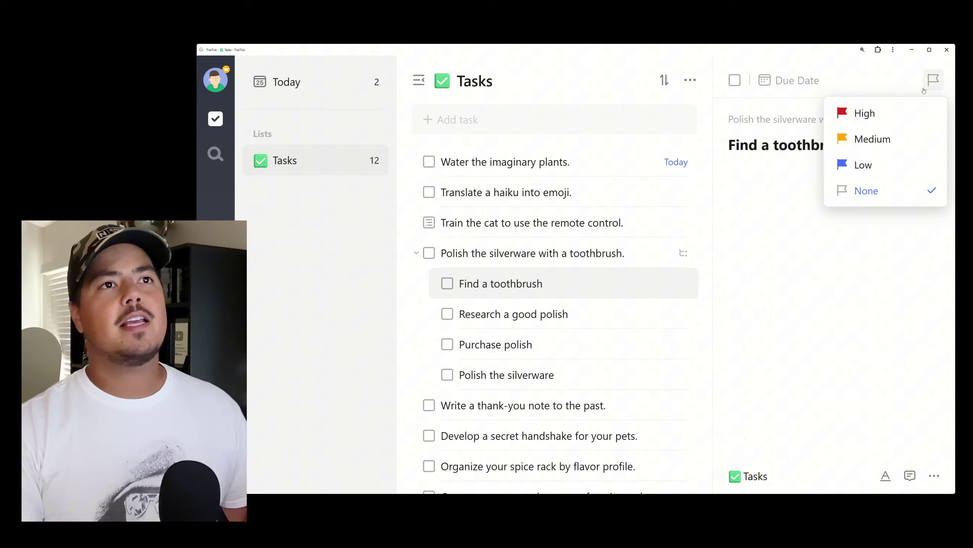
left_click(904, 112)
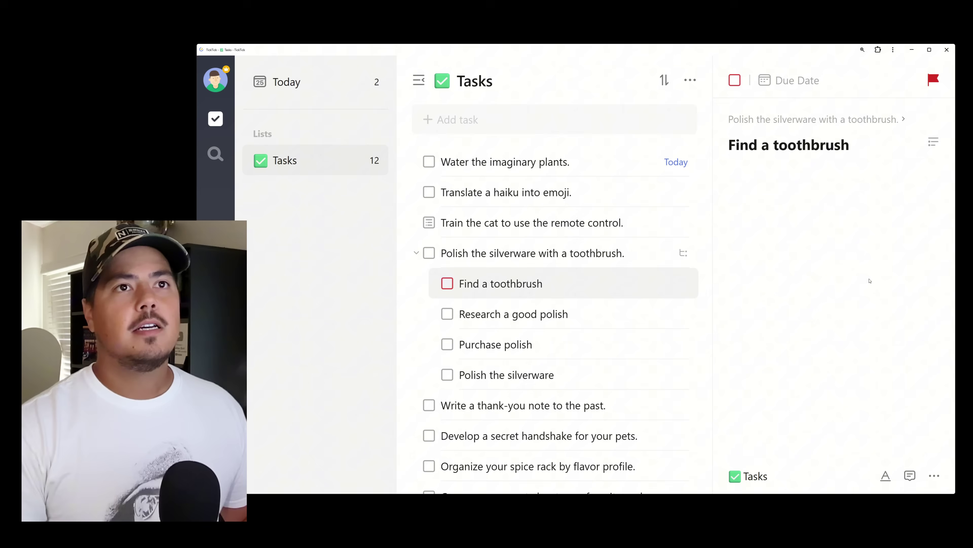
Give Find a toothbrush the description 'We need a good toothbrush and it should be green.'.
left_click(807, 193)
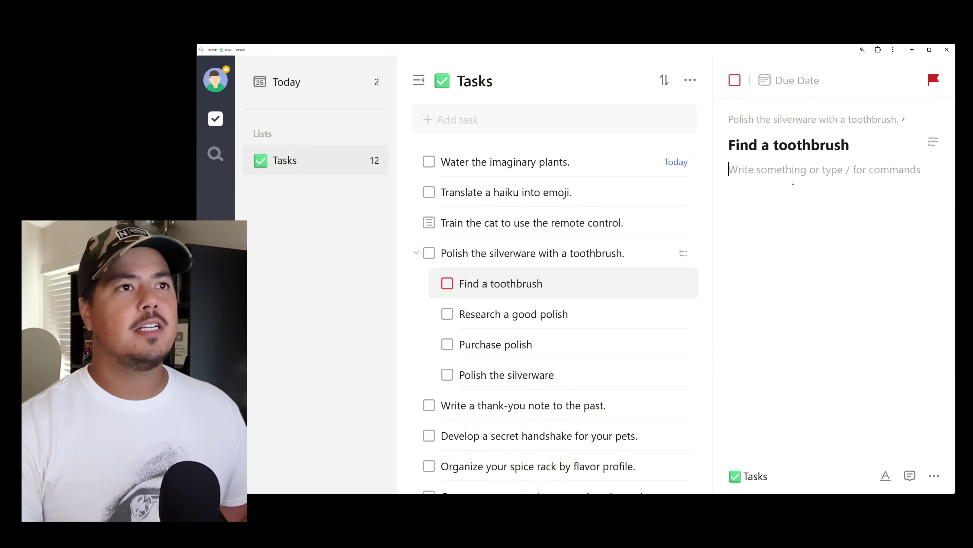
type("We need ")
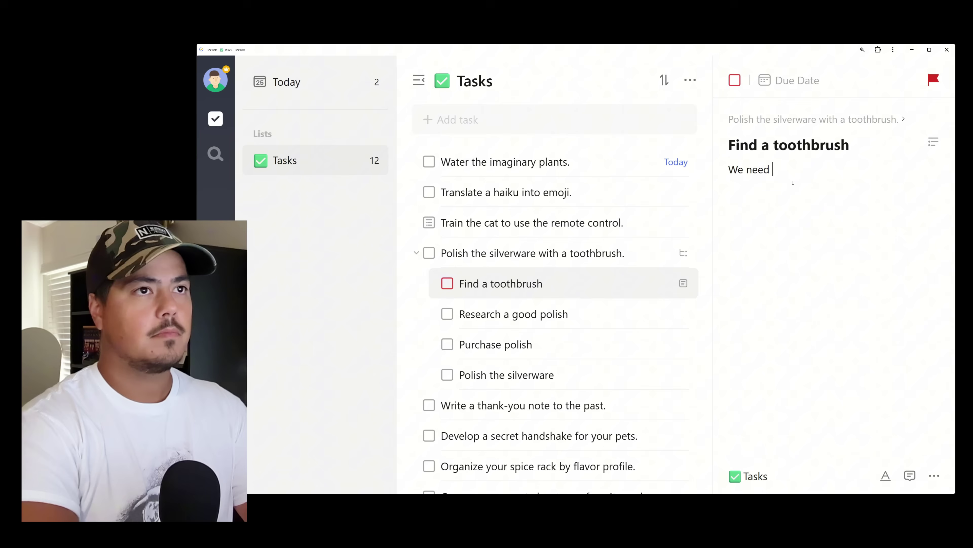
type("a good toothbr")
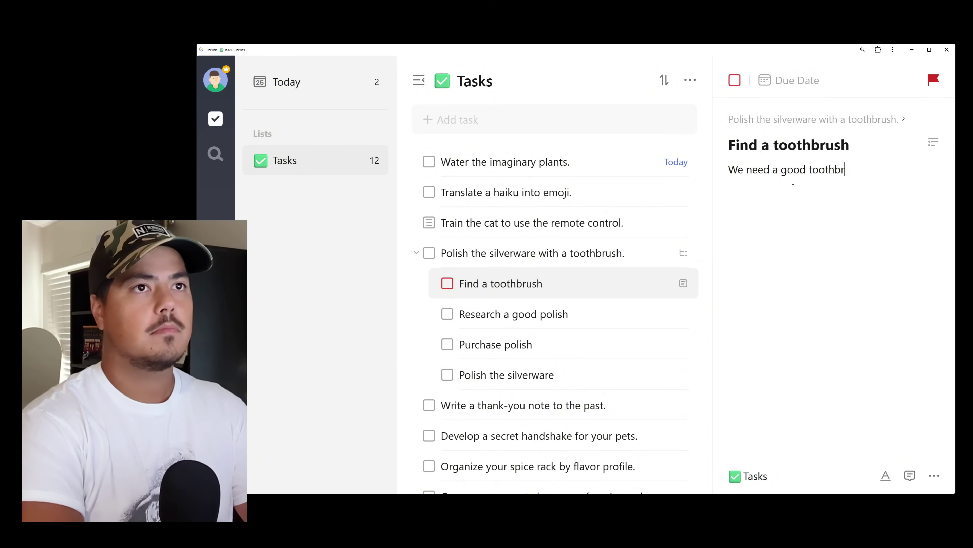
type("ush and it should be g")
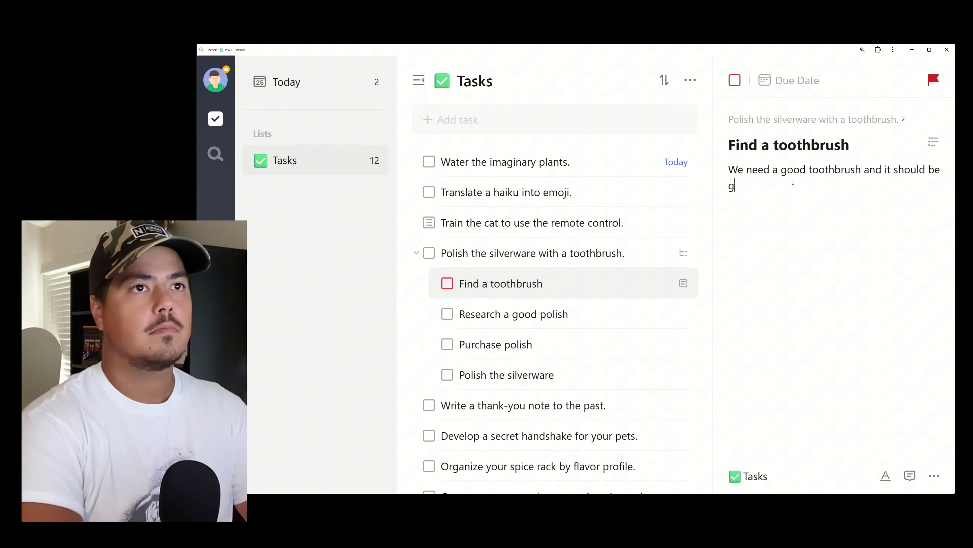
type("reen.")
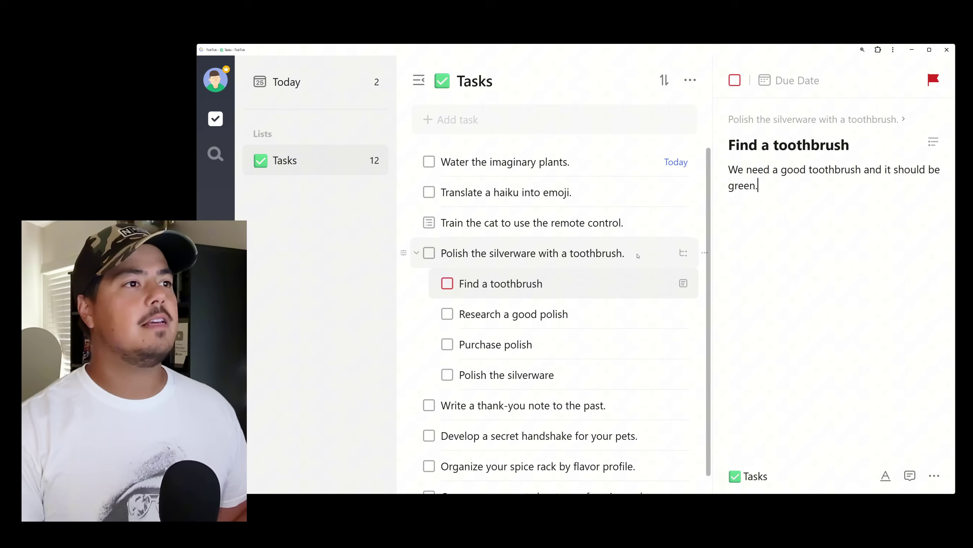
left_click(590, 254)
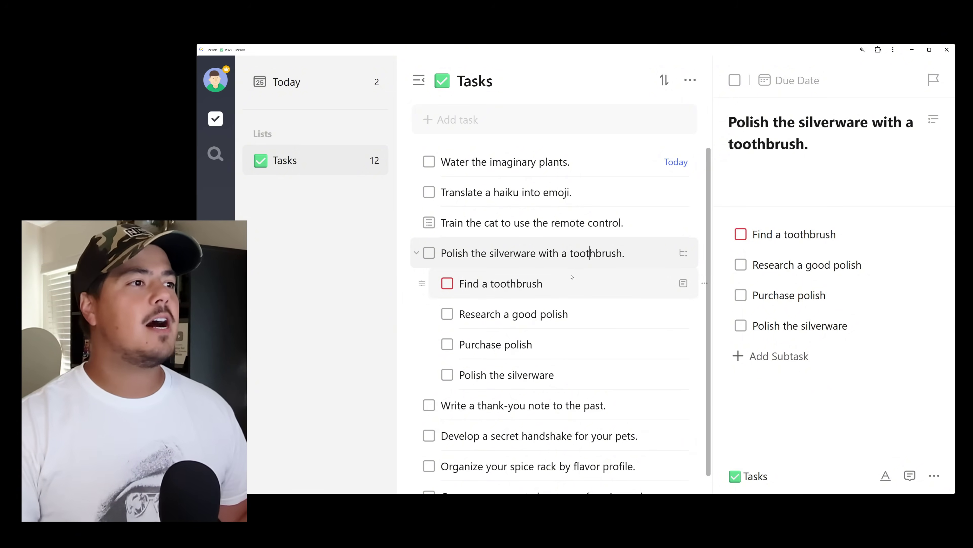
left_click(532, 283)
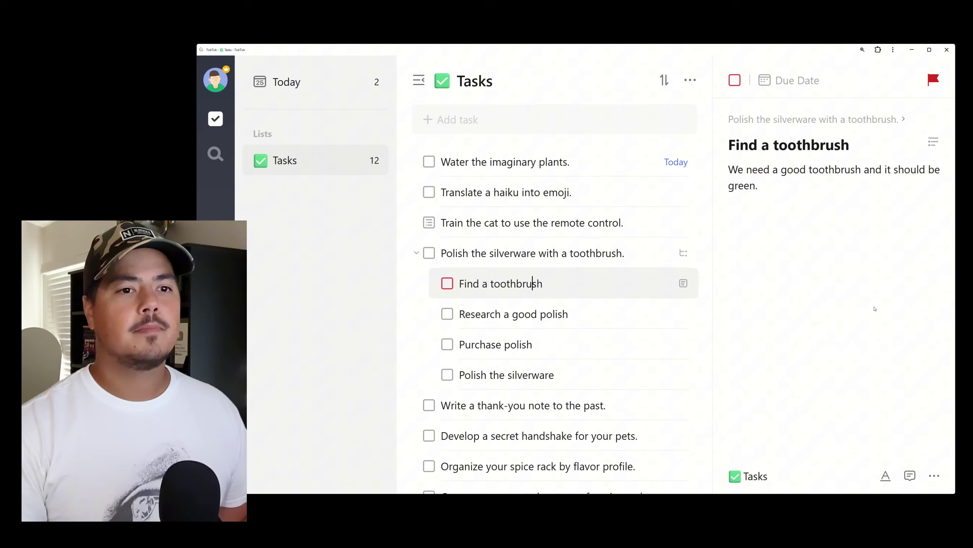
Post the comment 'Looked for one today, but couldn't find one.' on Find a toothbrush.
left_click(910, 476)
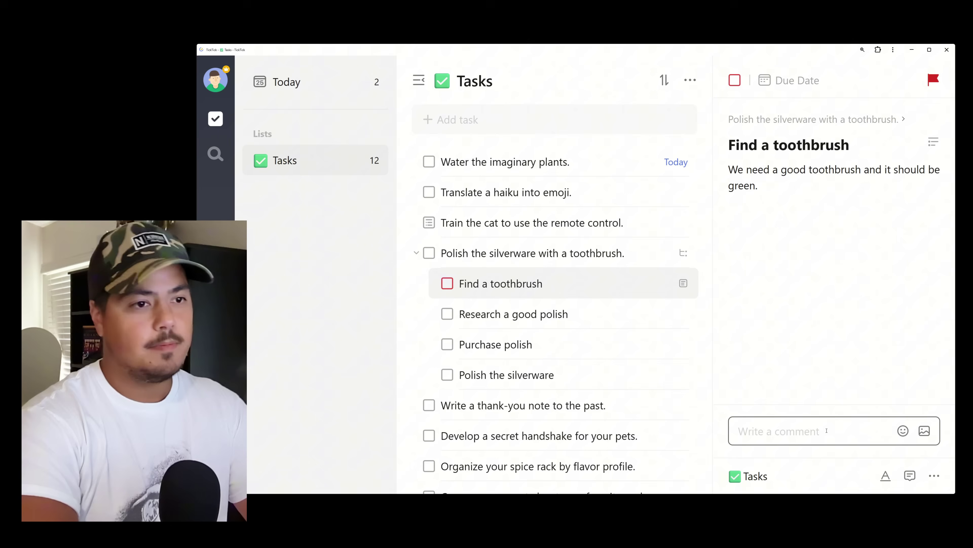
type("Looked fo")
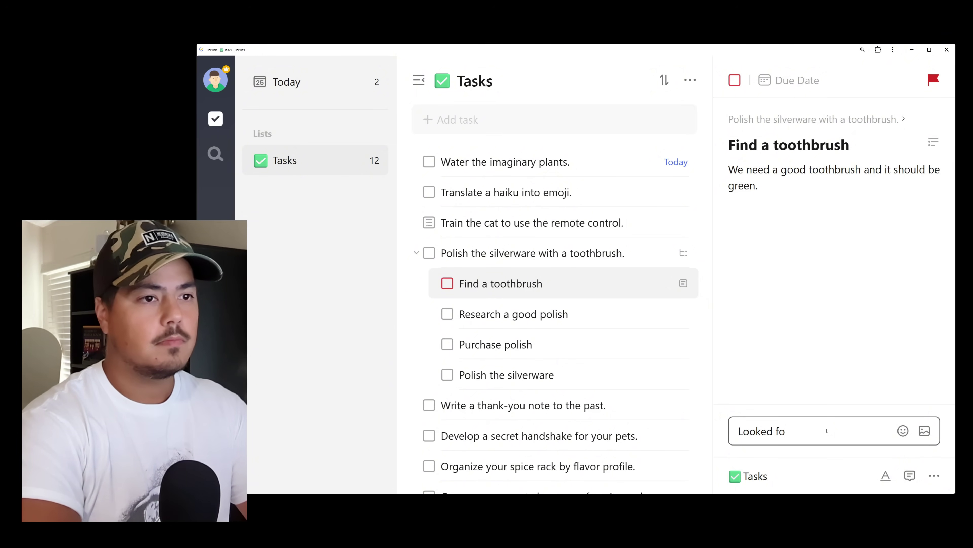
type("r one today, but couldn't")
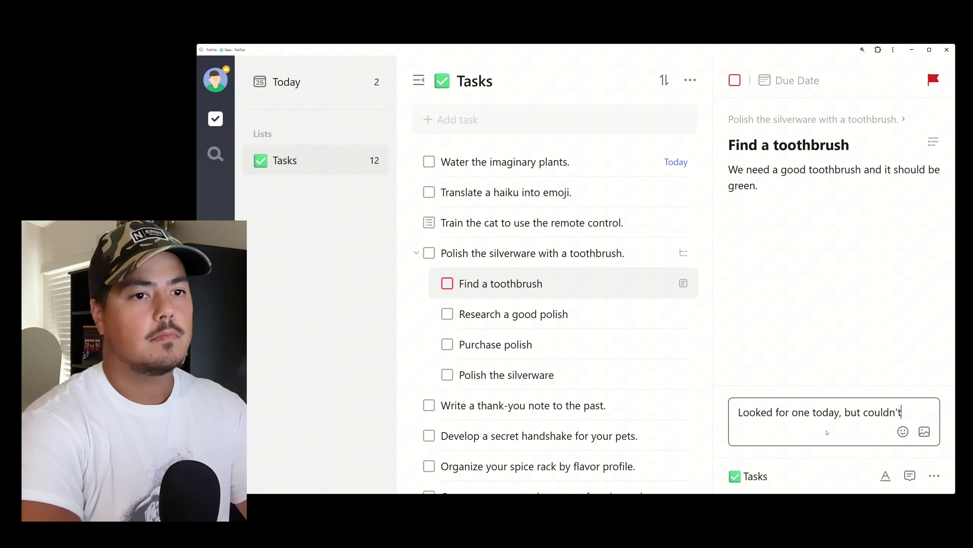
type(" find one.")
key("Return")
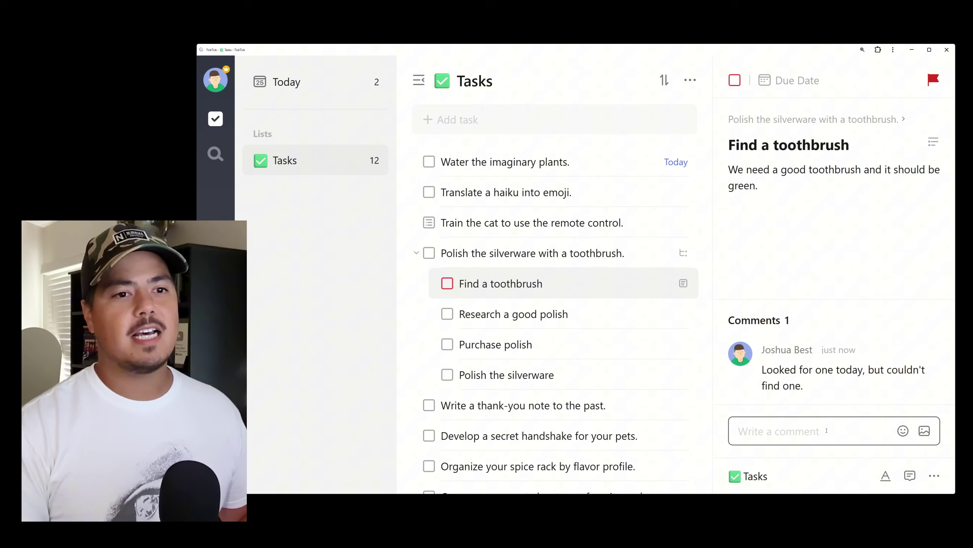
left_click(935, 476)
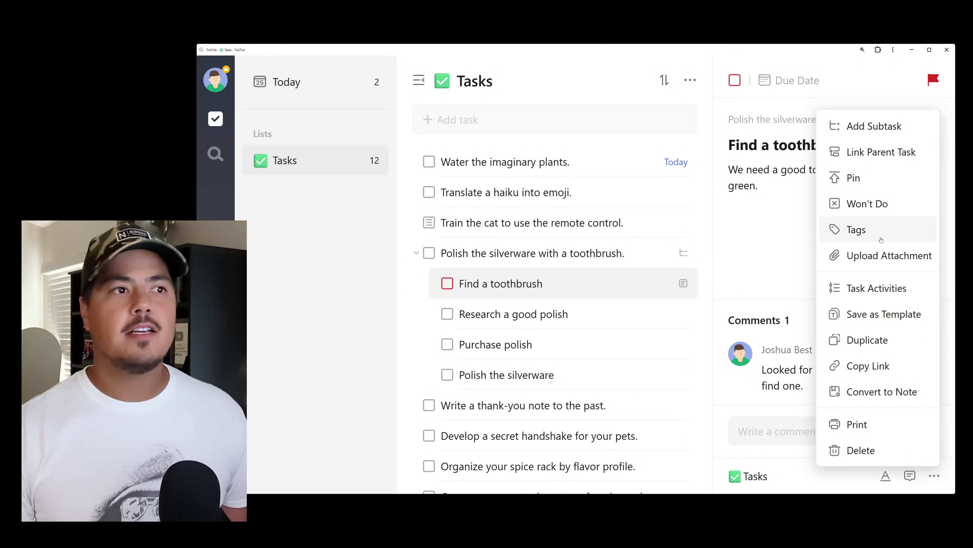
Set Find a toothbrush's due date to Today, then view the Today list.
left_click(927, 474)
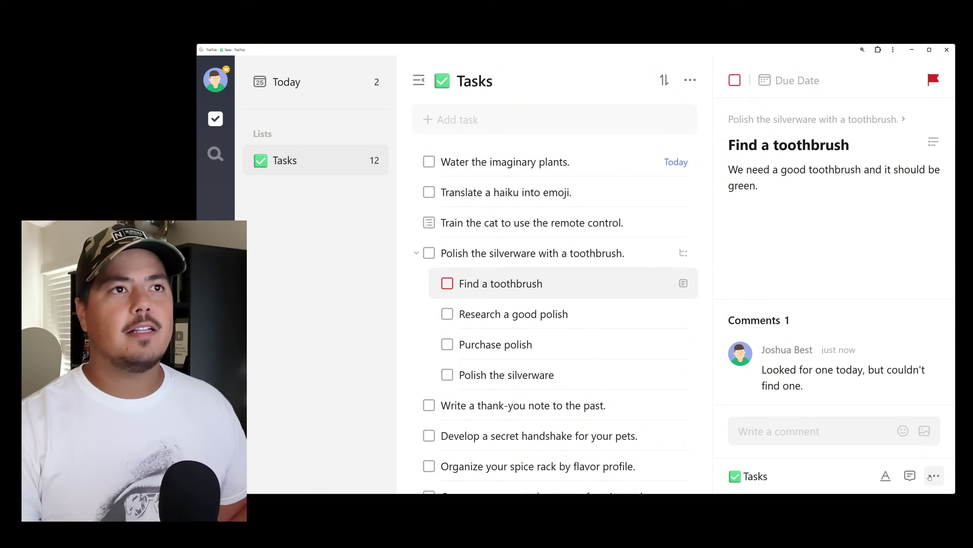
left_click(793, 81)
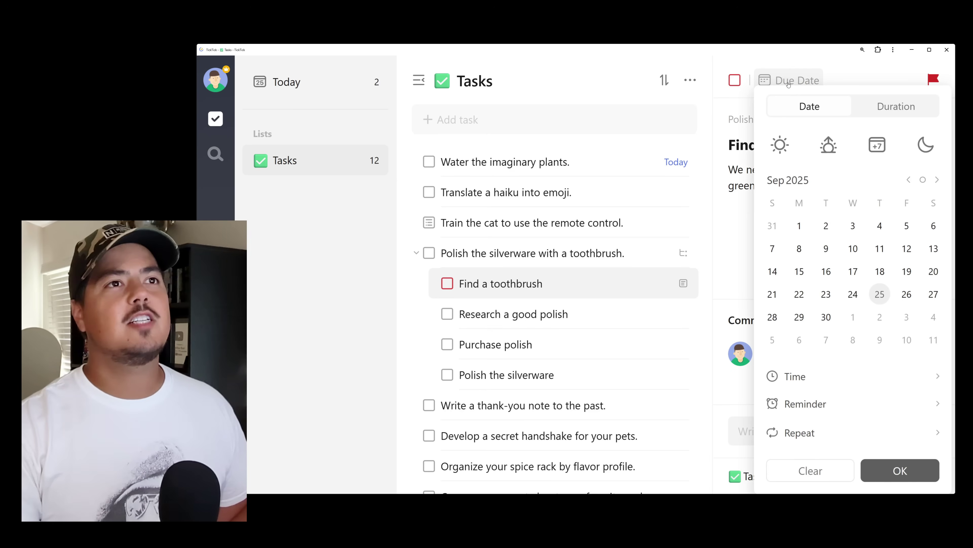
left_click(780, 144)
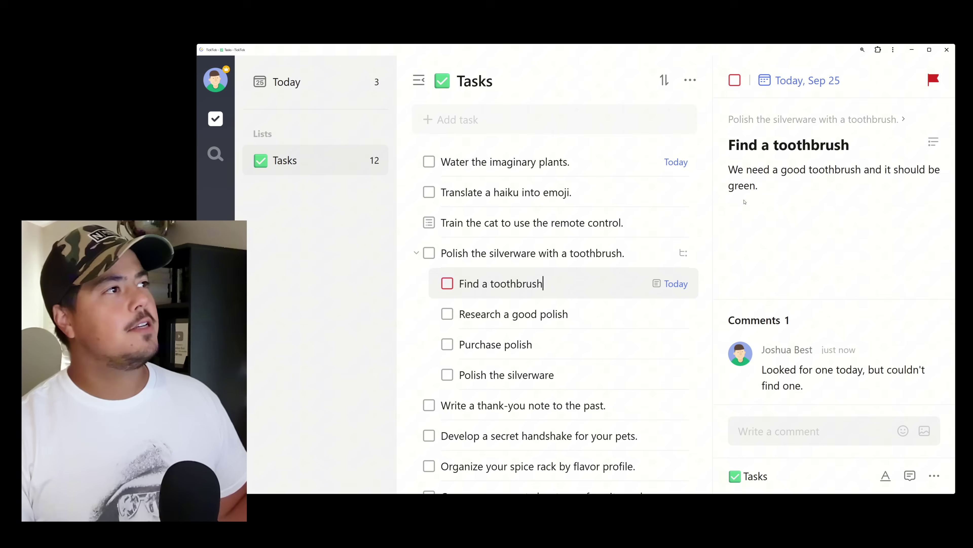
left_click(301, 92)
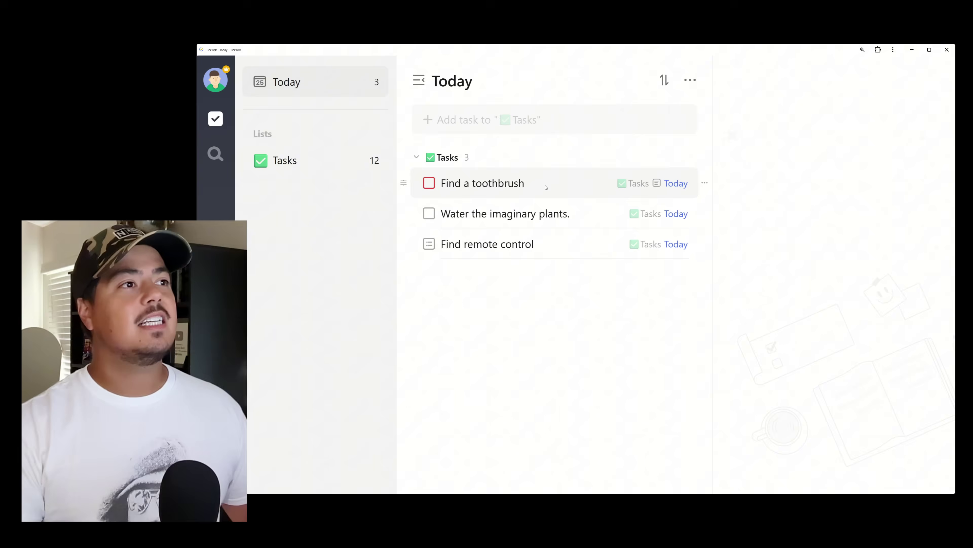
Visit Find a toothbrush's parent task, then open Find remote control to see the cat task's four steps.
left_click(546, 185)
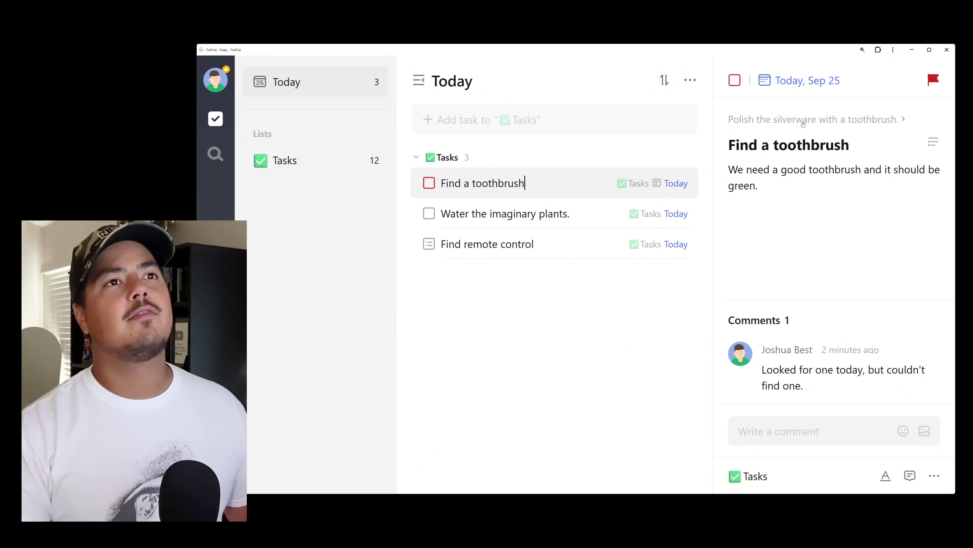
mouse_move(851, 122)
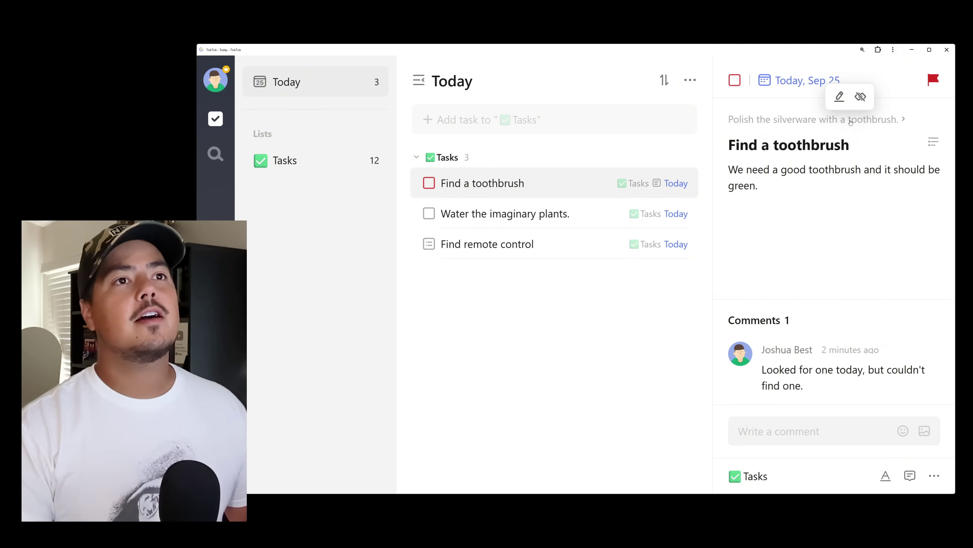
left_click(851, 122)
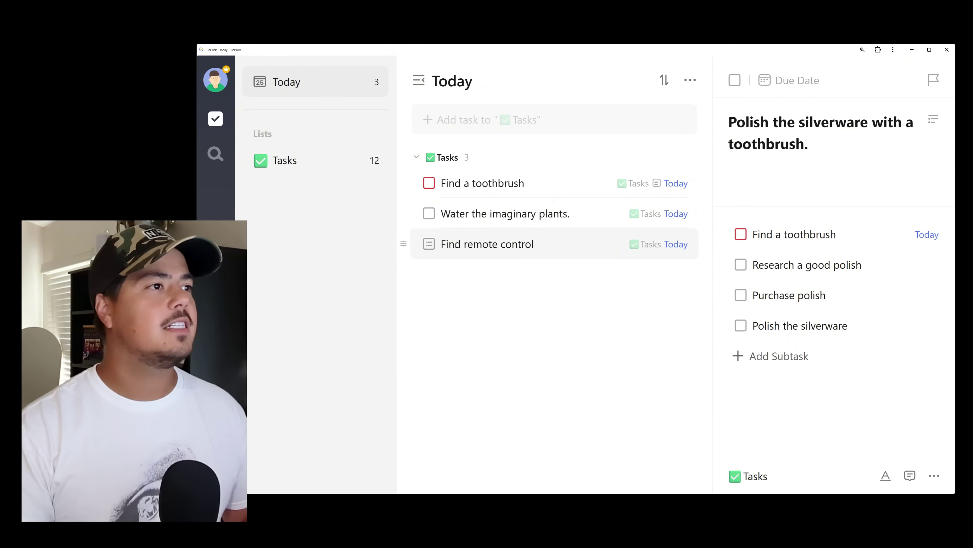
left_click(475, 248)
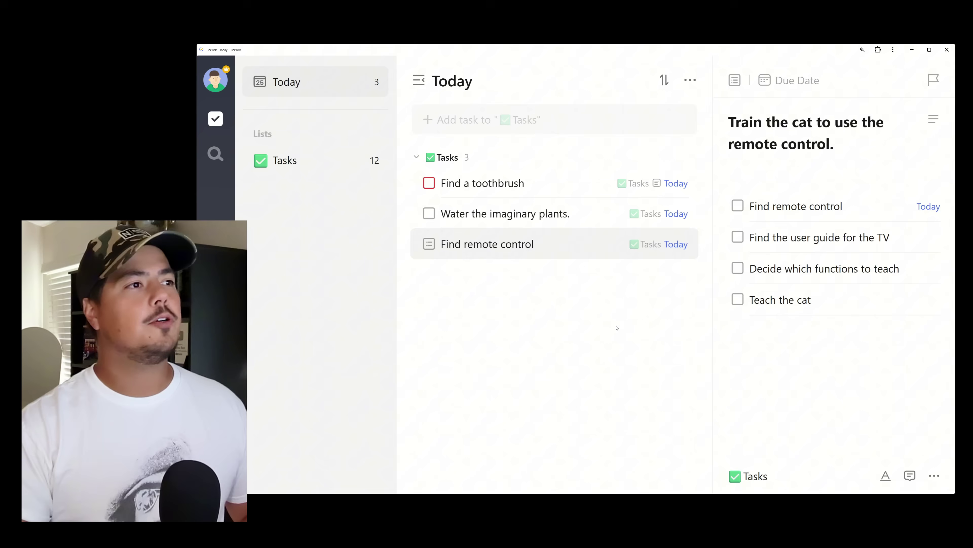
Check off Find remote control in the Today list, leaving two items there.
left_click(432, 247)
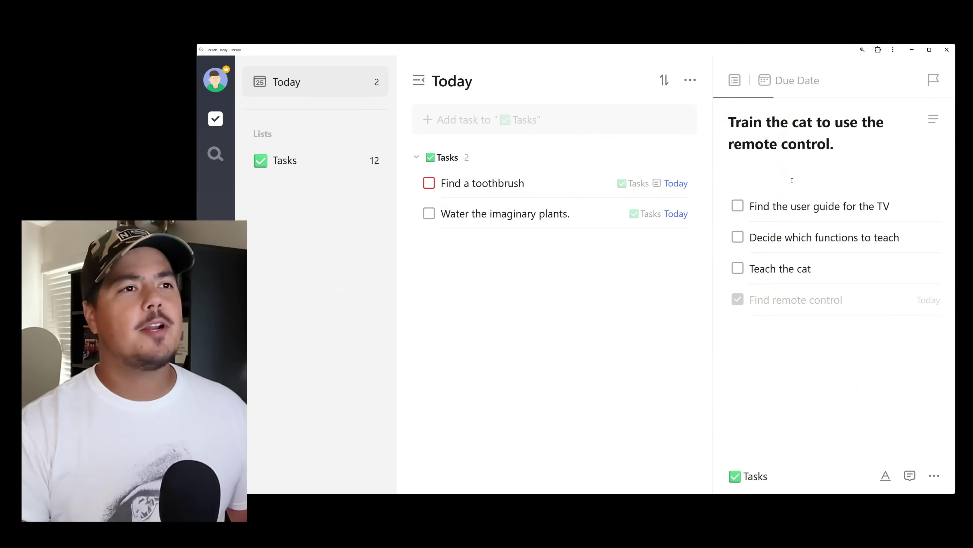
Check off Teach the cat, Decide which functions to teach and Find the user guide for the TV.
left_click(738, 269)
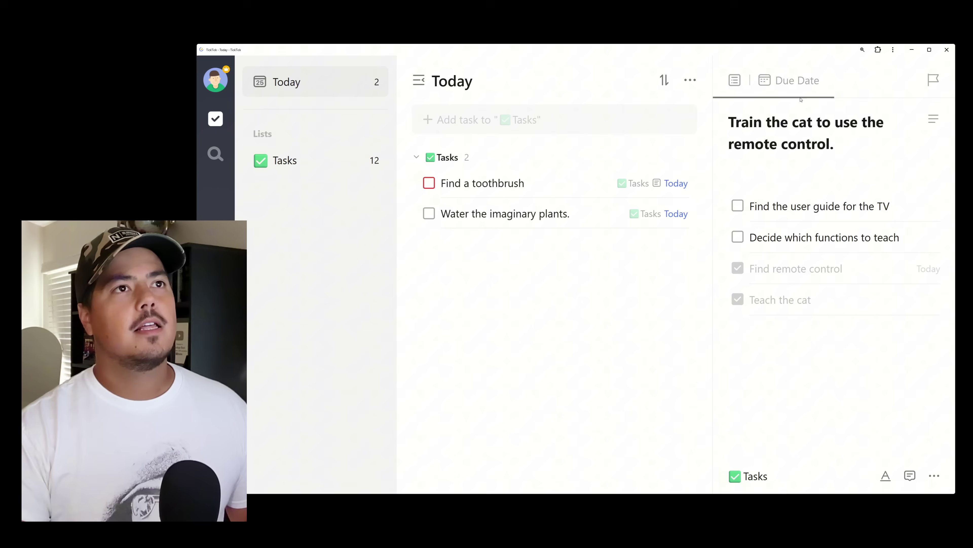
left_click(738, 237)
left_click(738, 206)
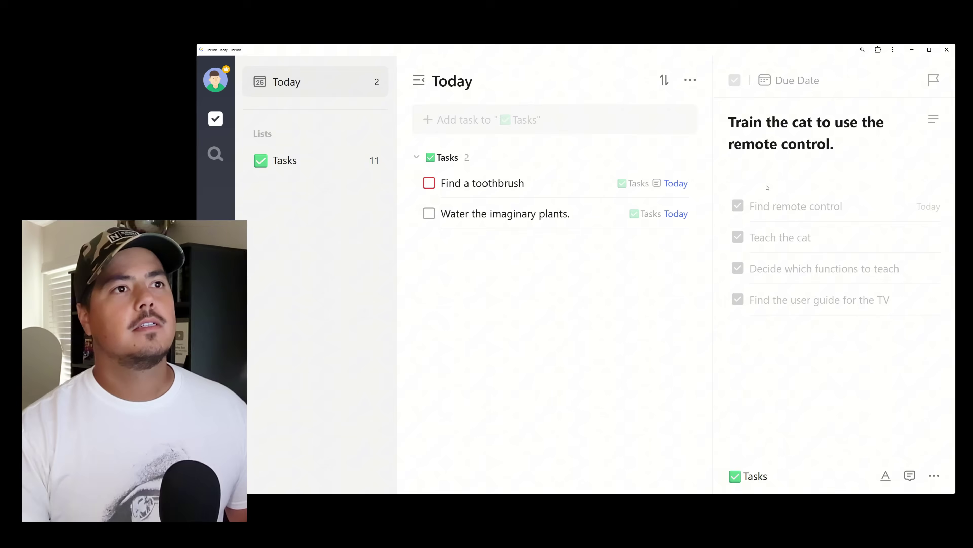
Reopen Find remote control, Teach the cat and Decide which functions to teach.
left_click(737, 206)
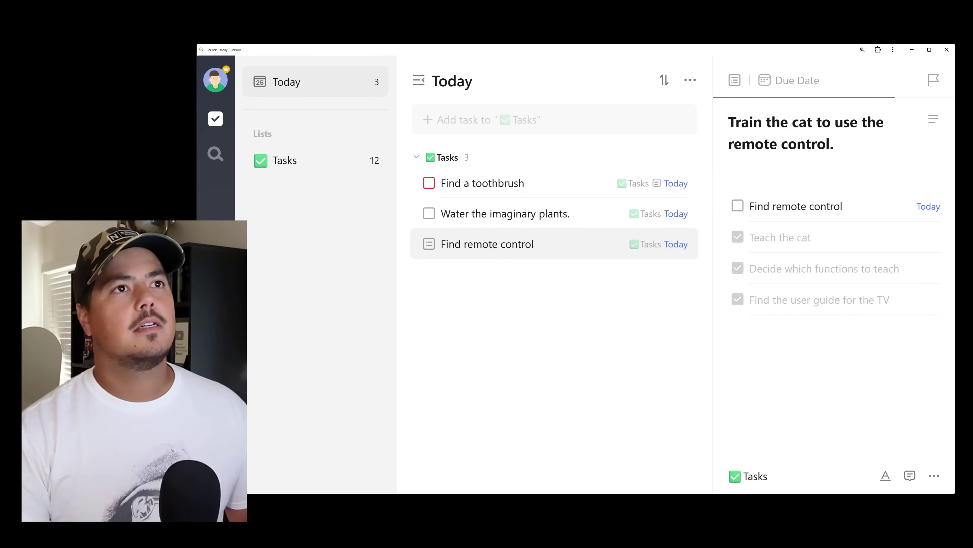
mouse_move(796, 99)
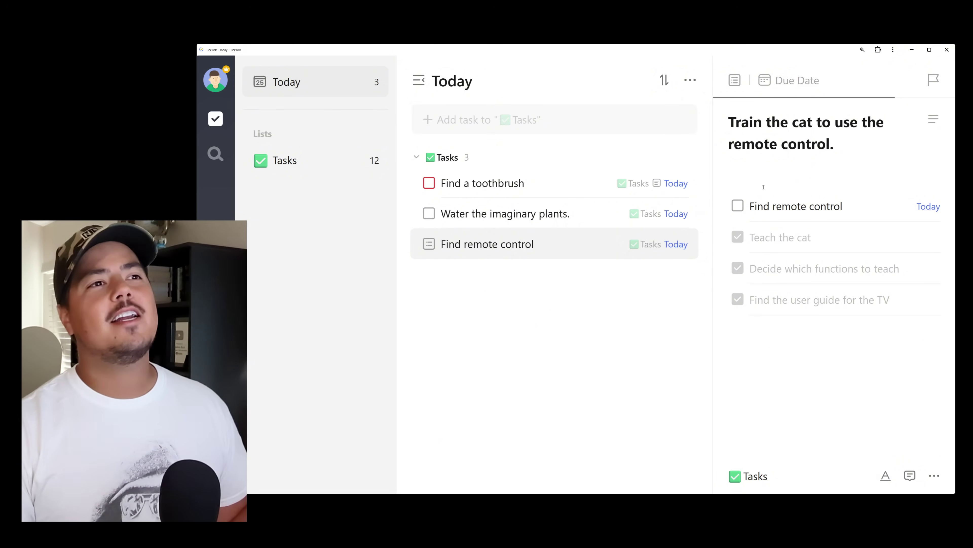
left_click(738, 236)
left_click(738, 268)
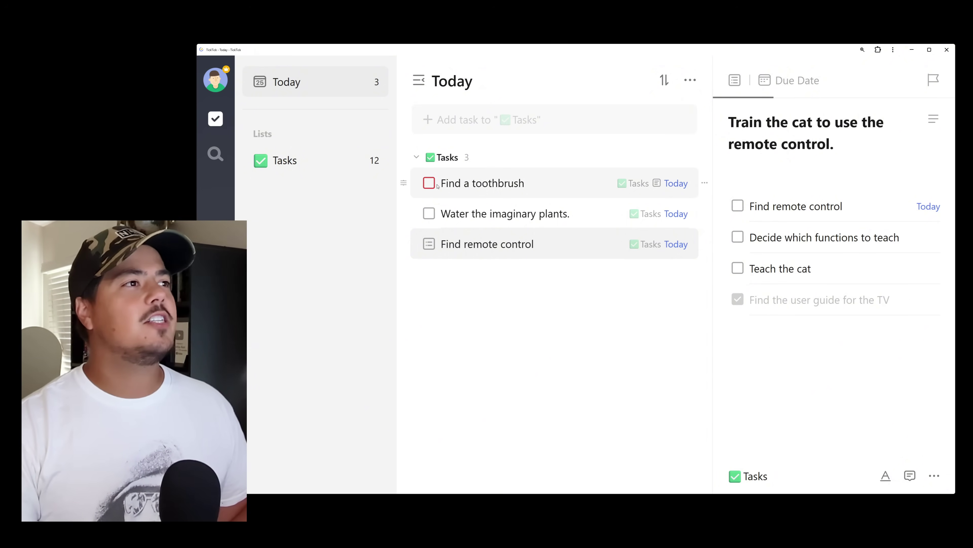
Complete Find a toothbrush, then open Polish the silverware with a toothbrush from the Tasks list.
left_click(429, 183)
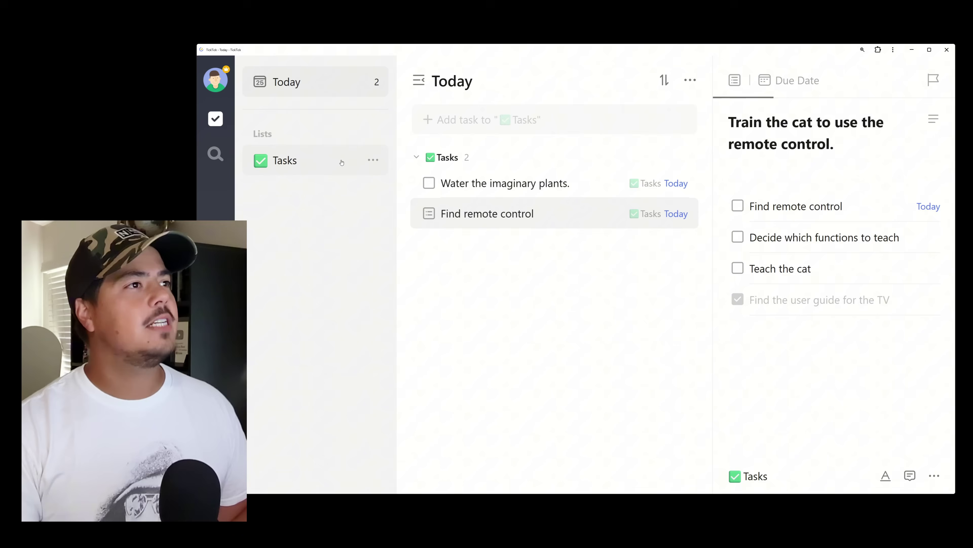
left_click(349, 160)
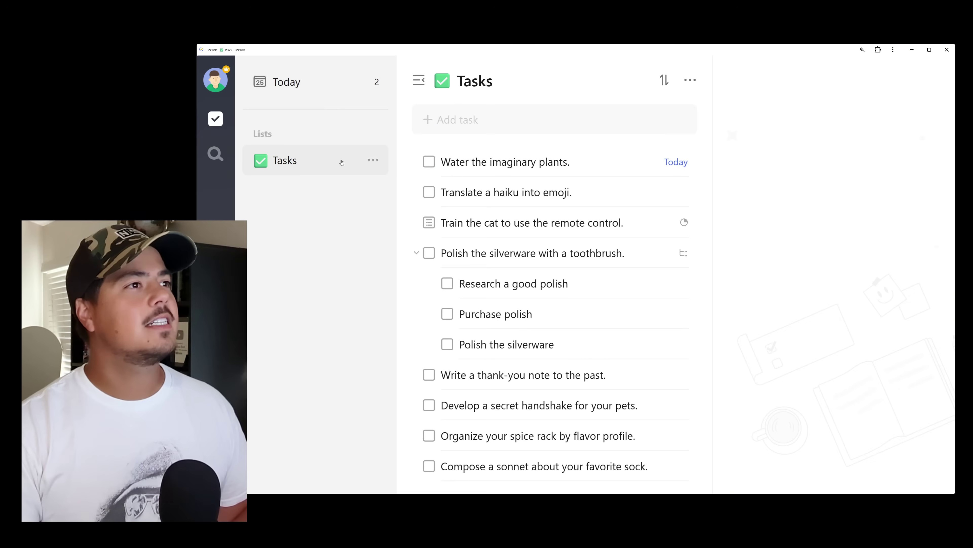
left_click(536, 253)
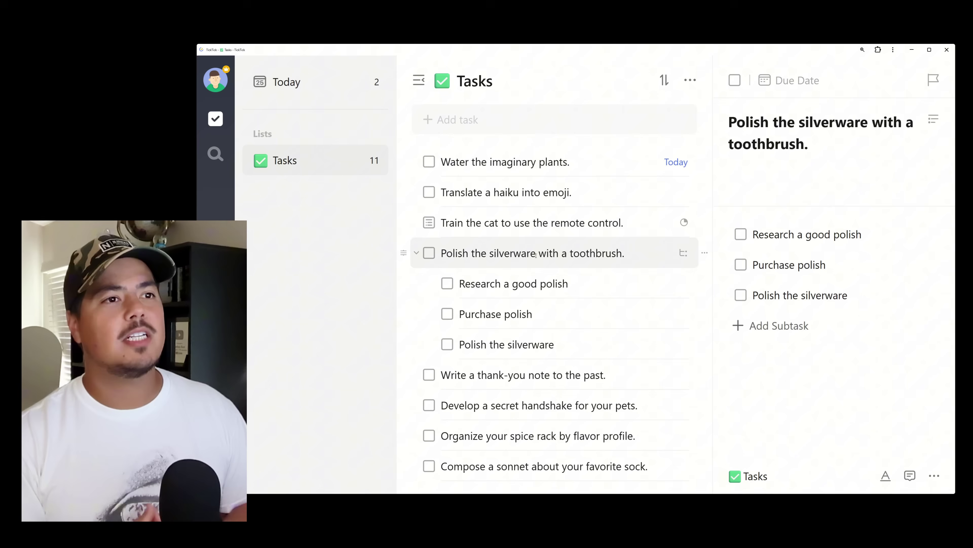